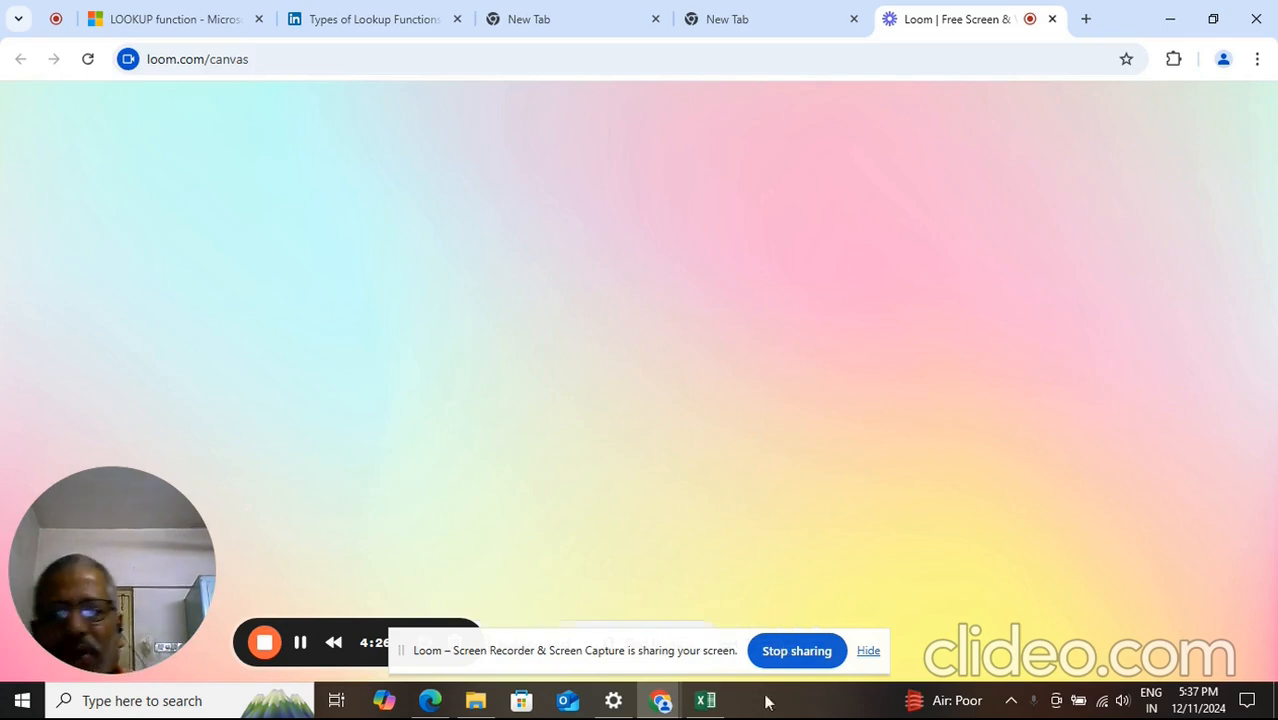
Step: Switch to the Excel workbook and inspect the VLOOKUP formula in G2 along with its matching table row, A4:B4
left_click(712, 702)
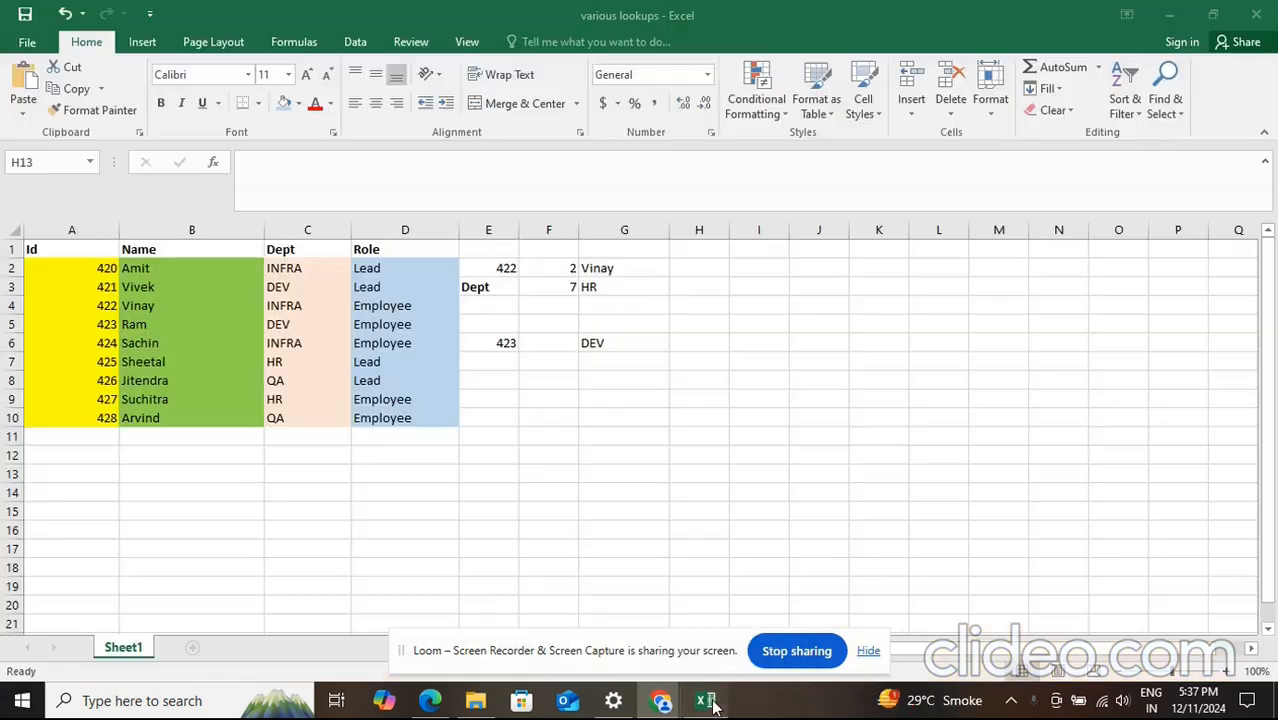
left_click(608, 269)
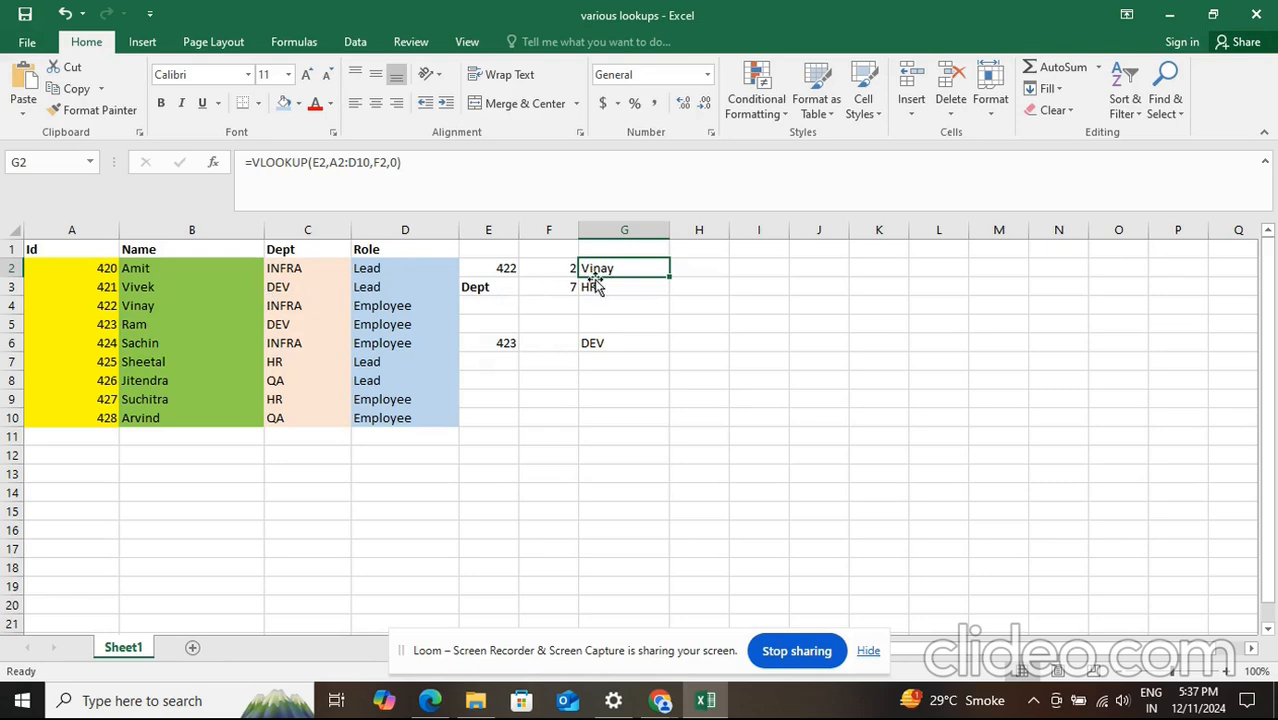
left_click_drag(244, 162, 421, 170)
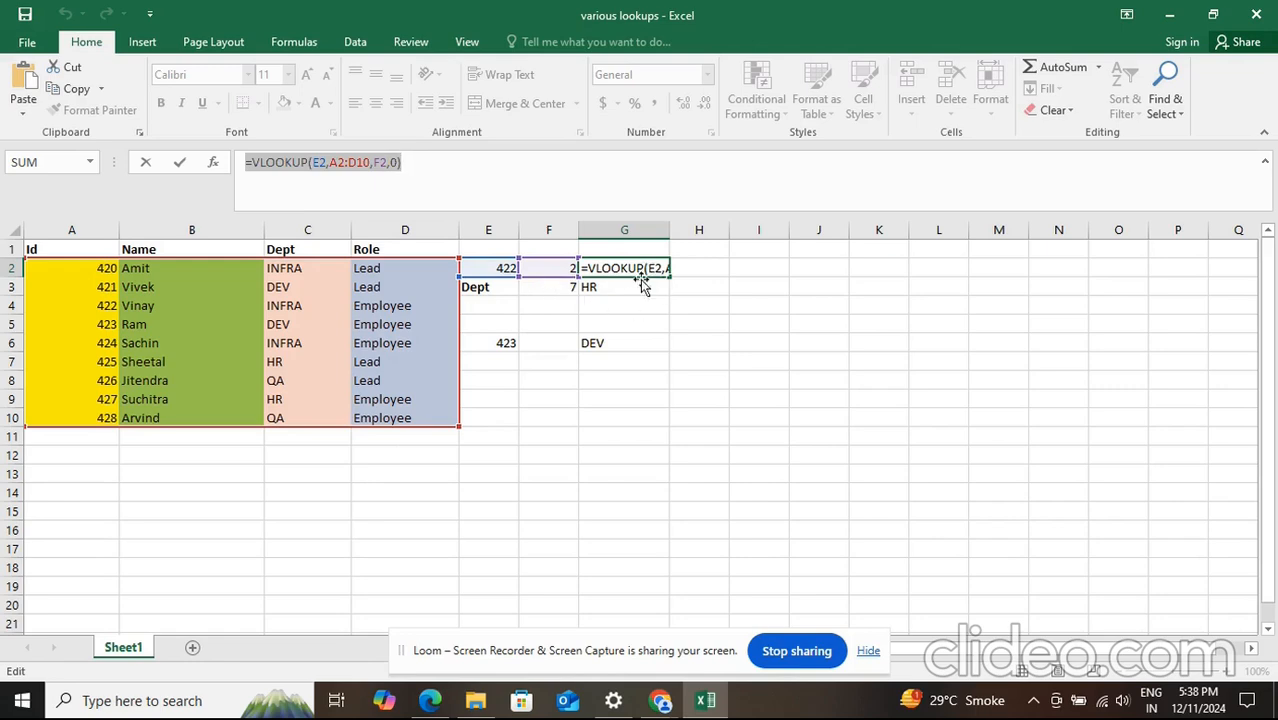
key("Return")
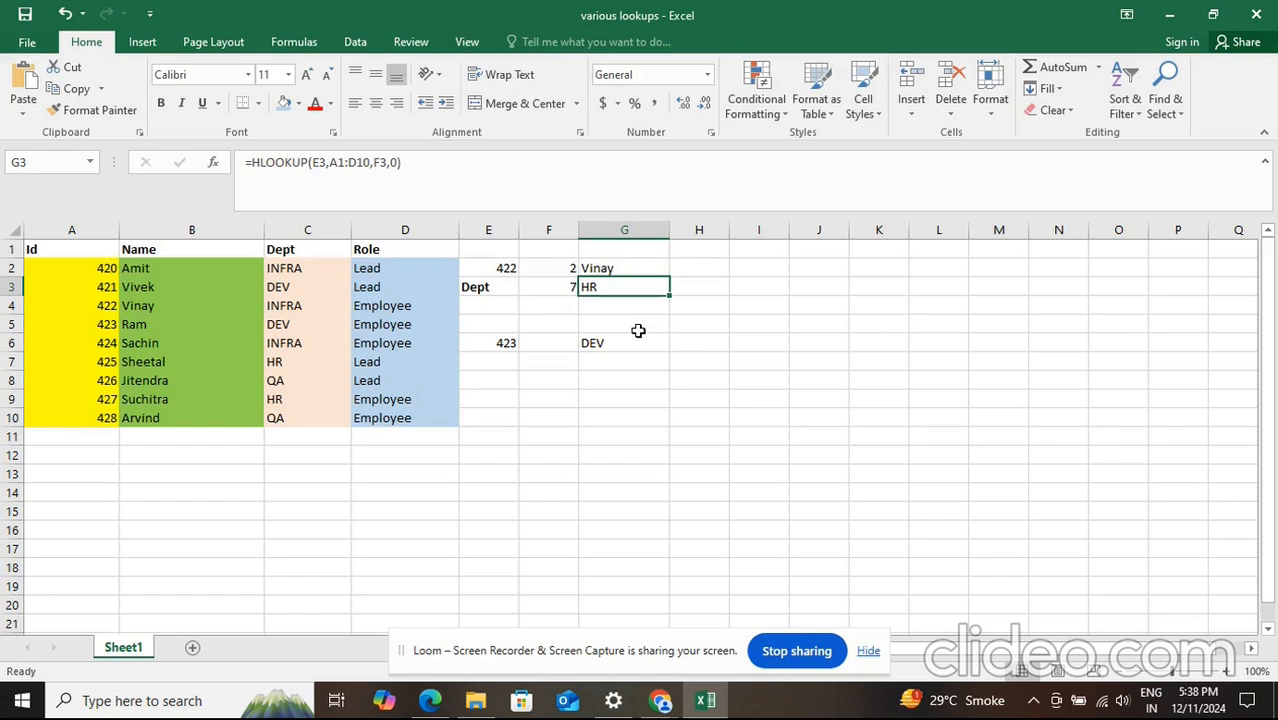
left_click(115, 309)
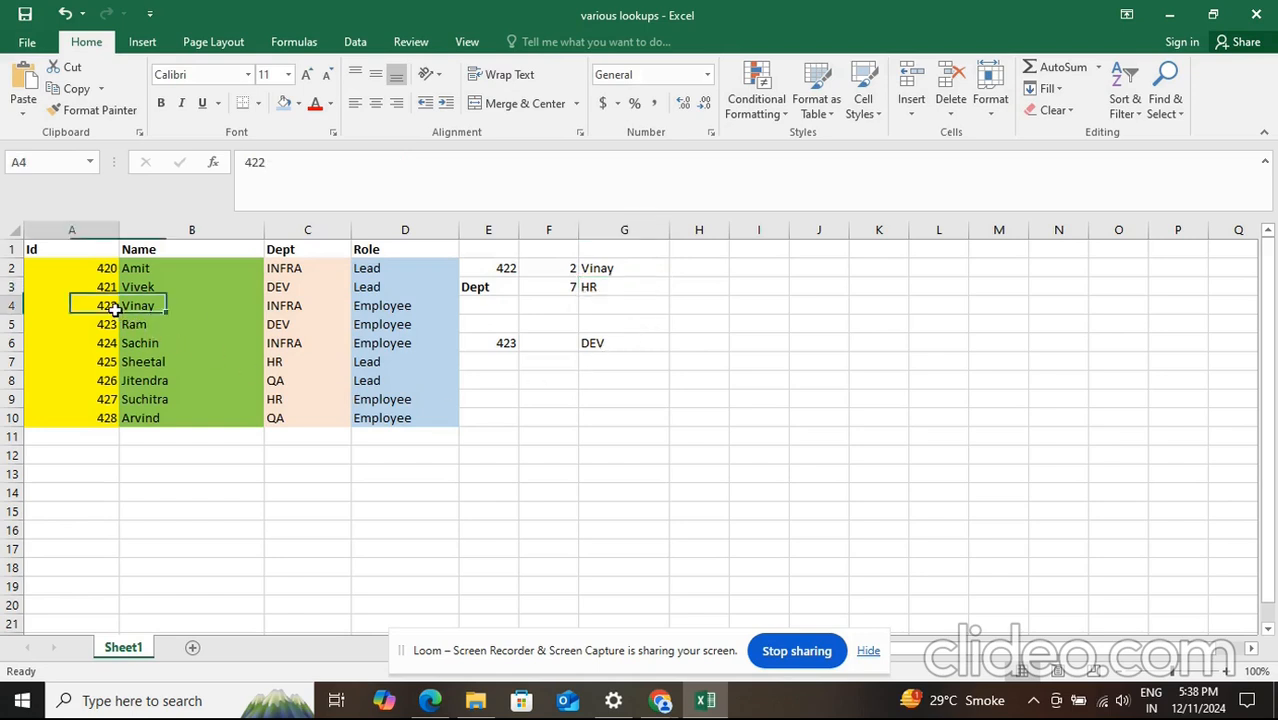
left_click(139, 310)
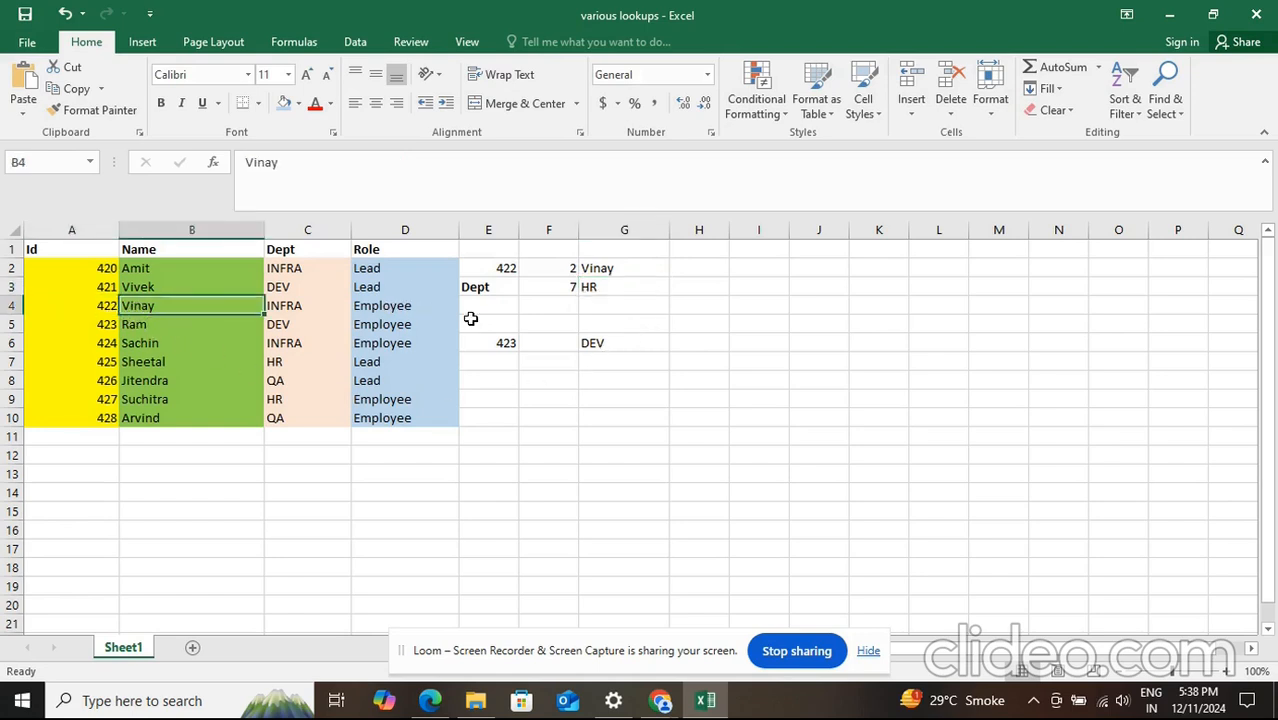
Step: Set the VLOOKUP column index in F2 to 3 and the lookup ID in E2 to 421
left_click(556, 270)
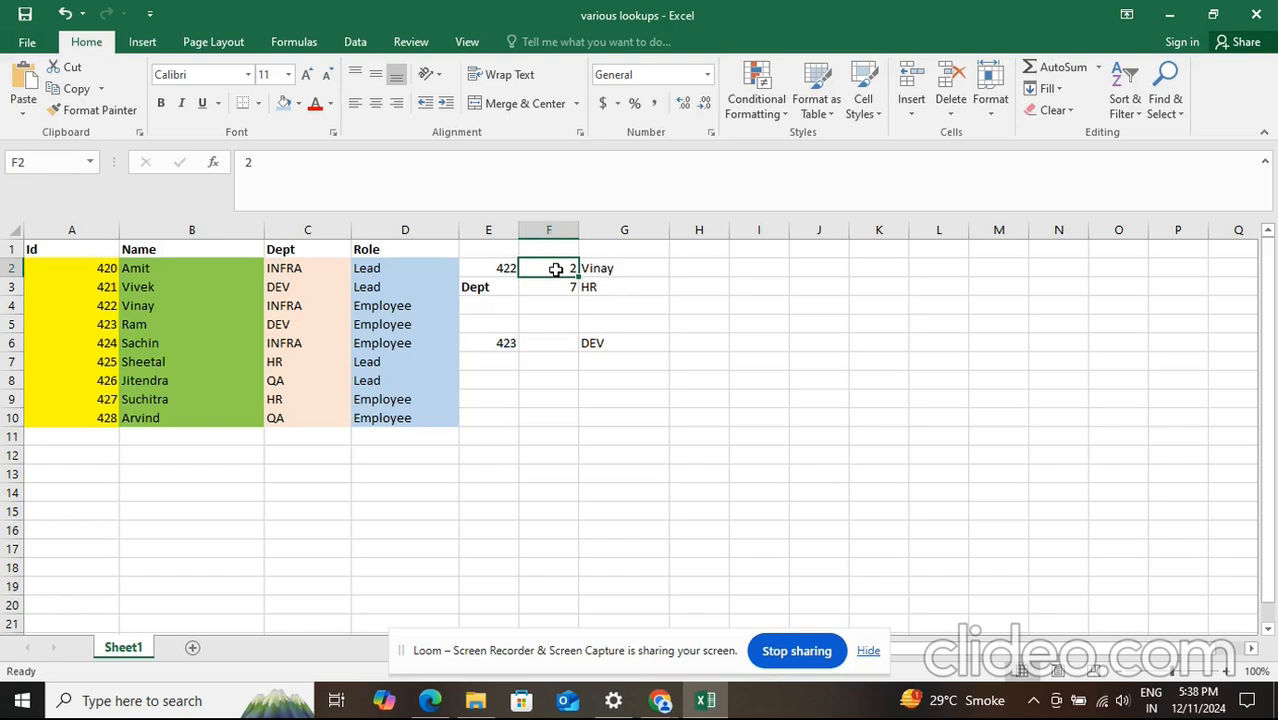
type("3")
key("Return")
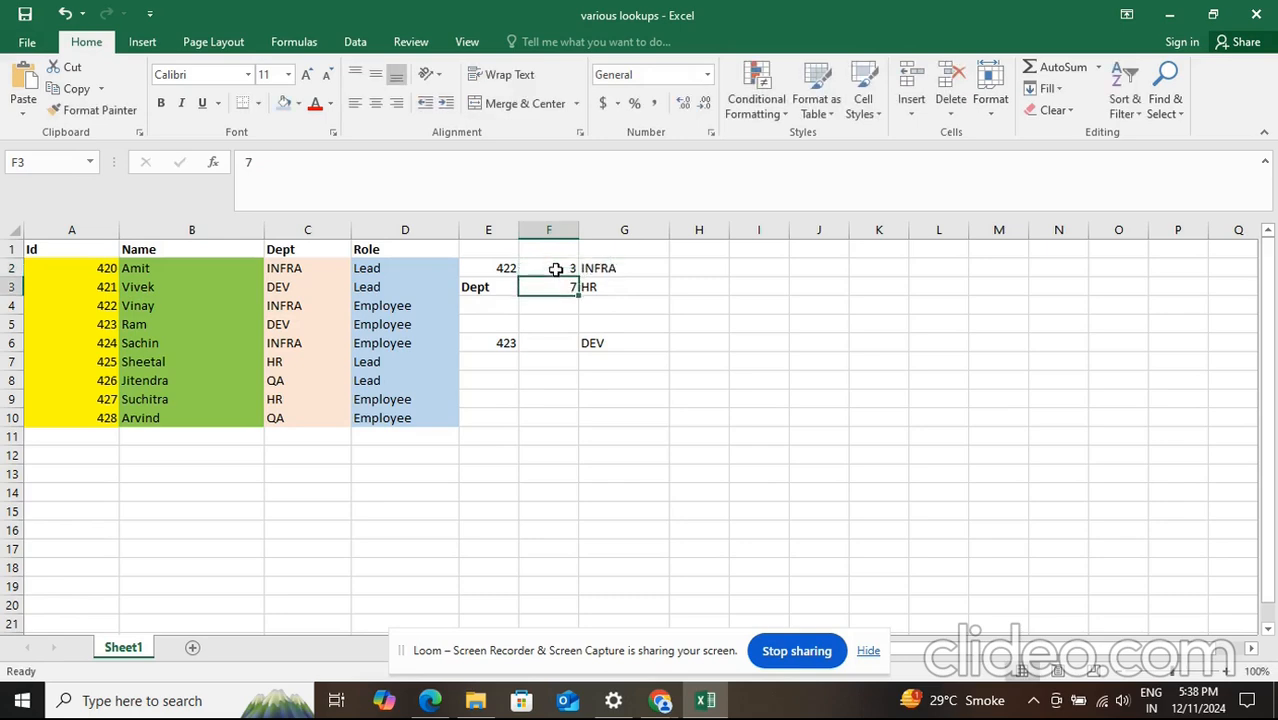
left_click(500, 269)
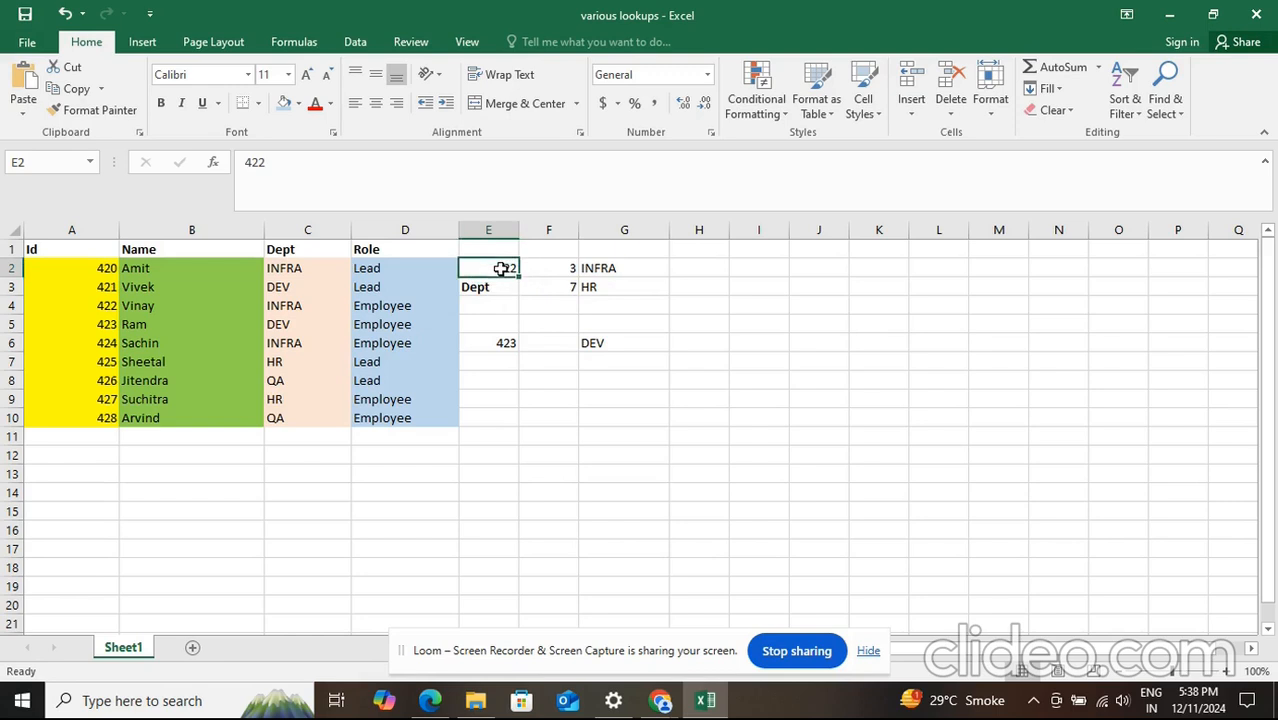
type("421")
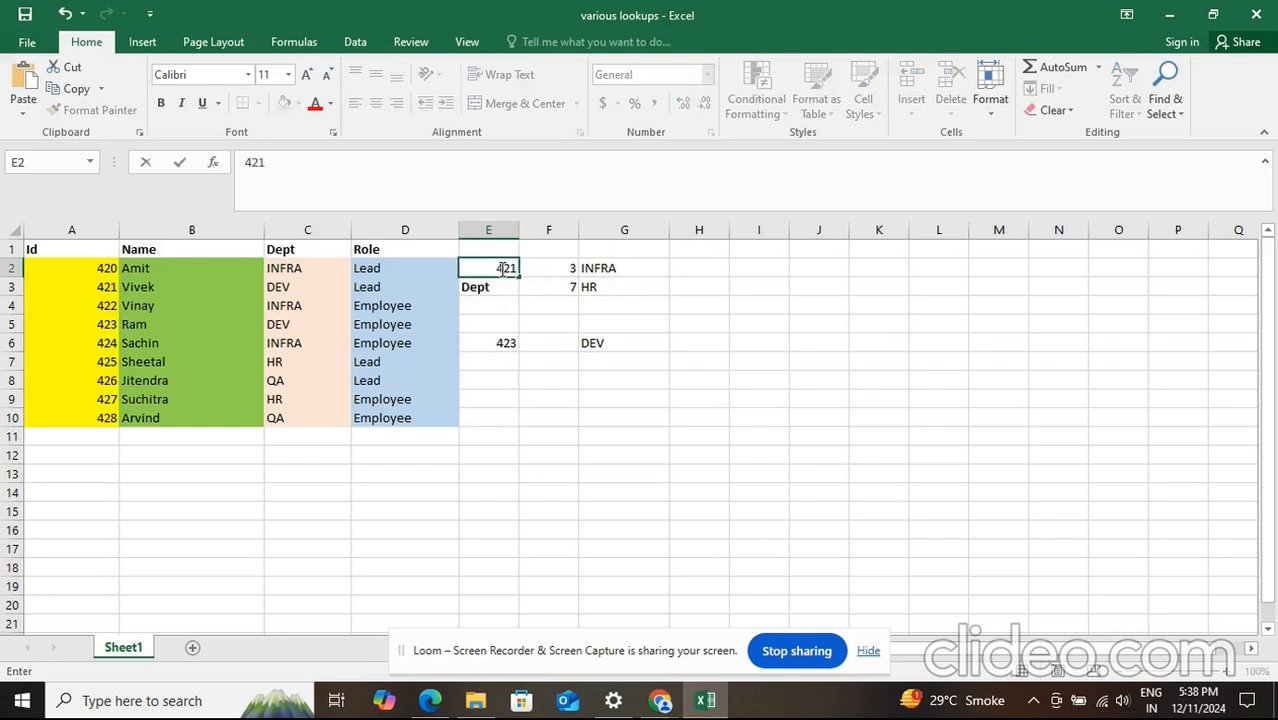
key("Return")
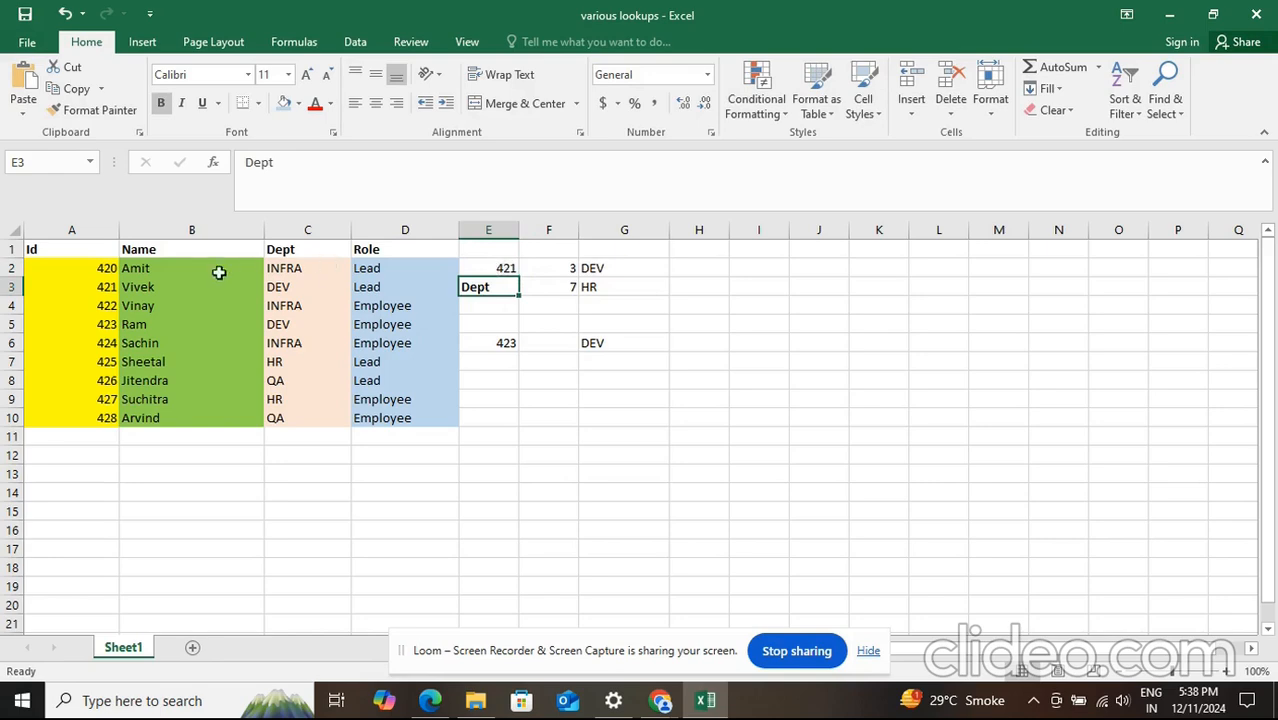
Step: Trace the table row for ID 421 across to its entry in the Dept column
left_click_drag(86, 287, 282, 285)
left_click(282, 286)
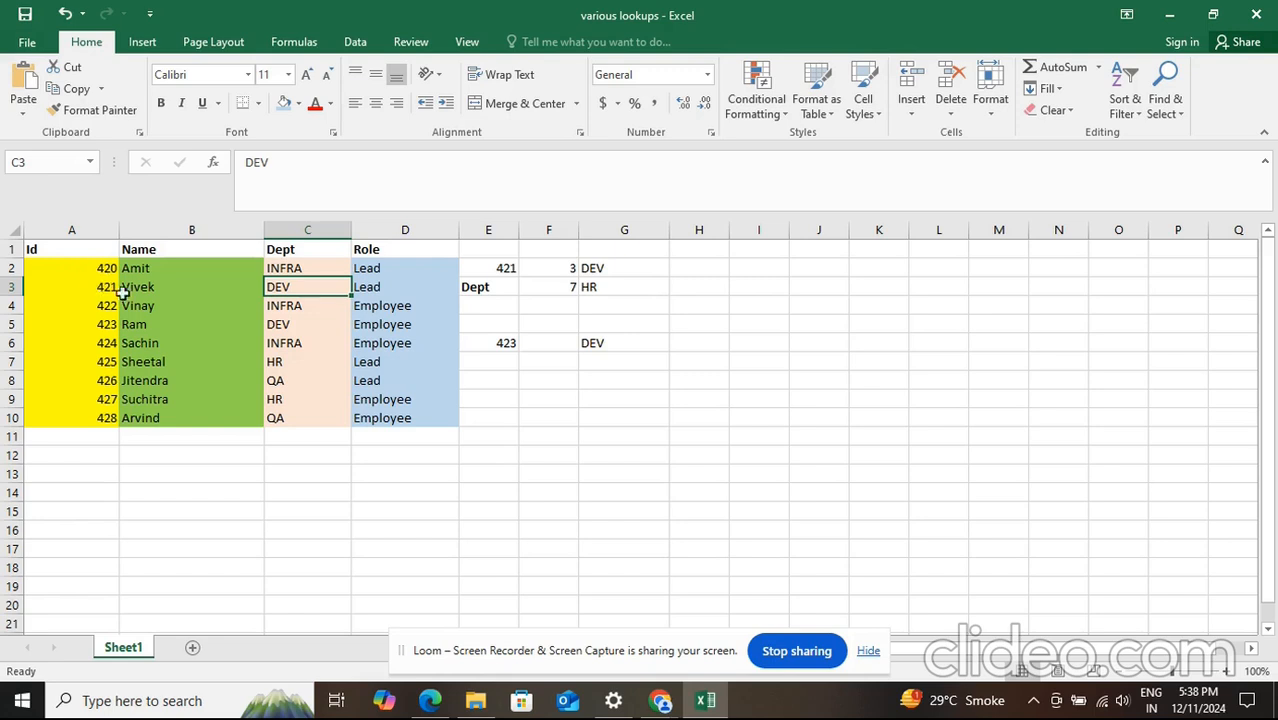
left_click(311, 231)
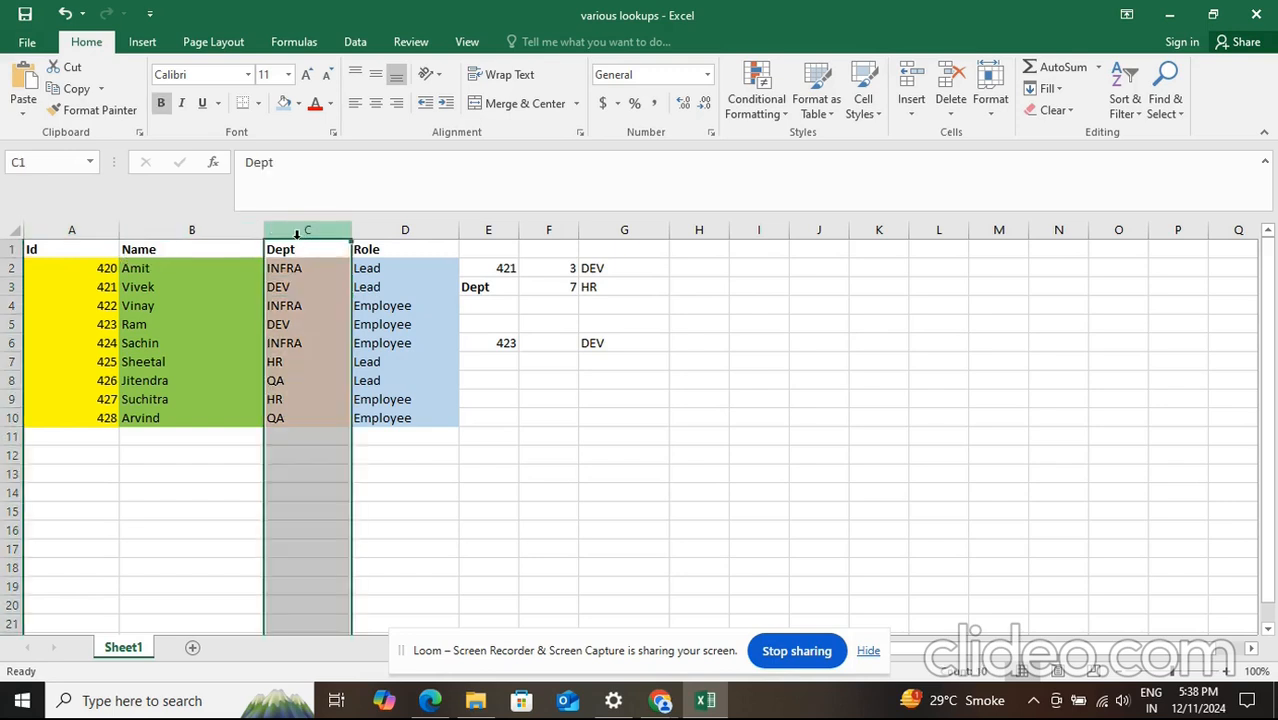
left_click(97, 292)
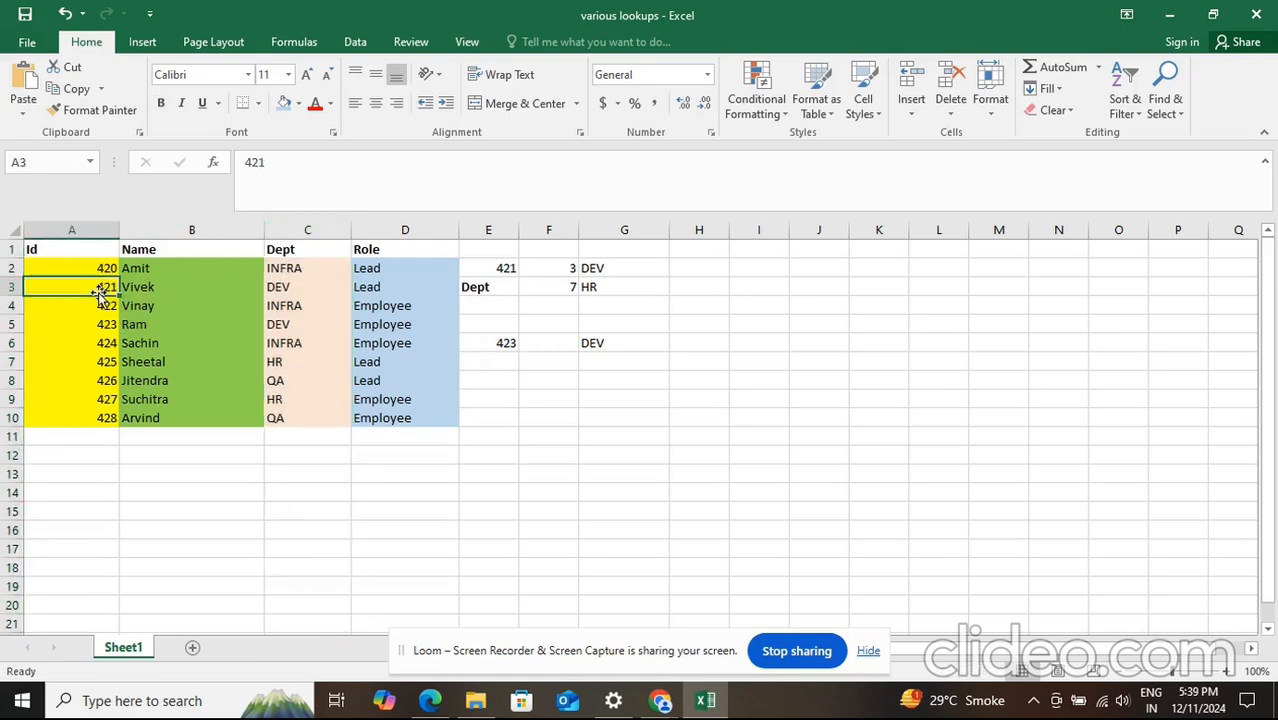
left_click(86, 268)
left_click(83, 287)
left_click(287, 287)
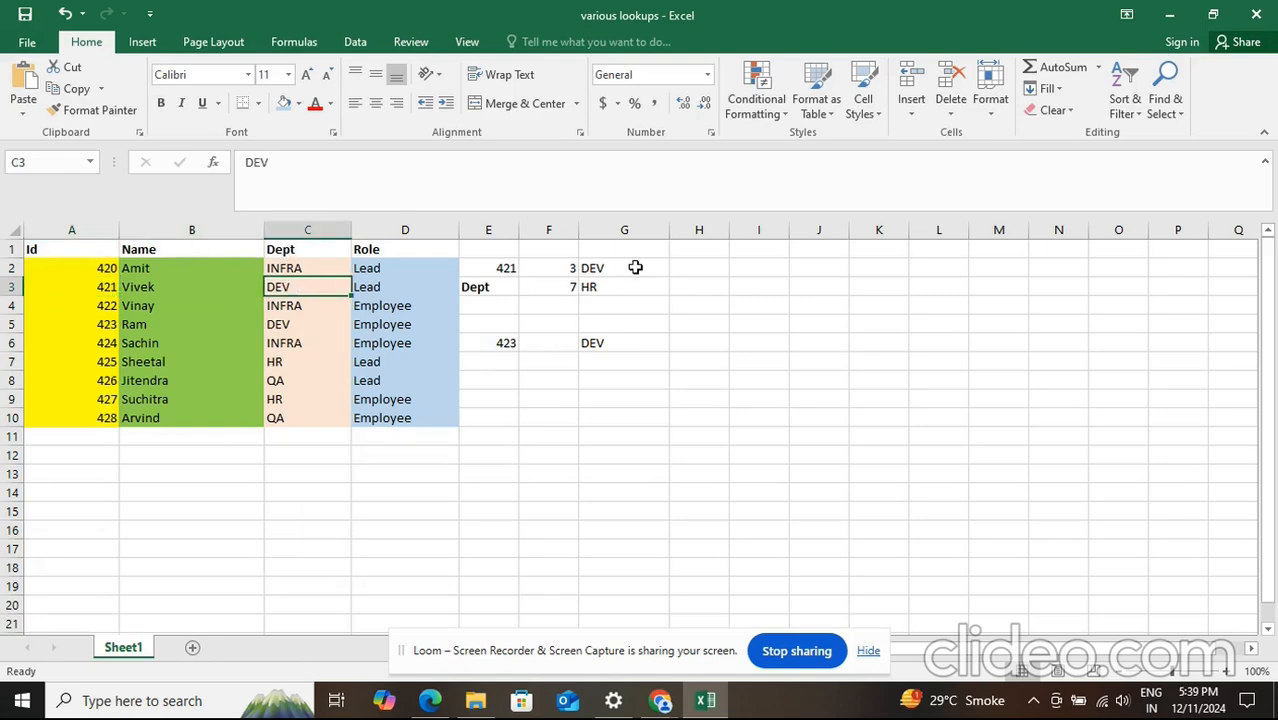
Step: Fill the VLOOKUP result cell G2 with light blue
left_click(630, 268)
left_click(285, 104)
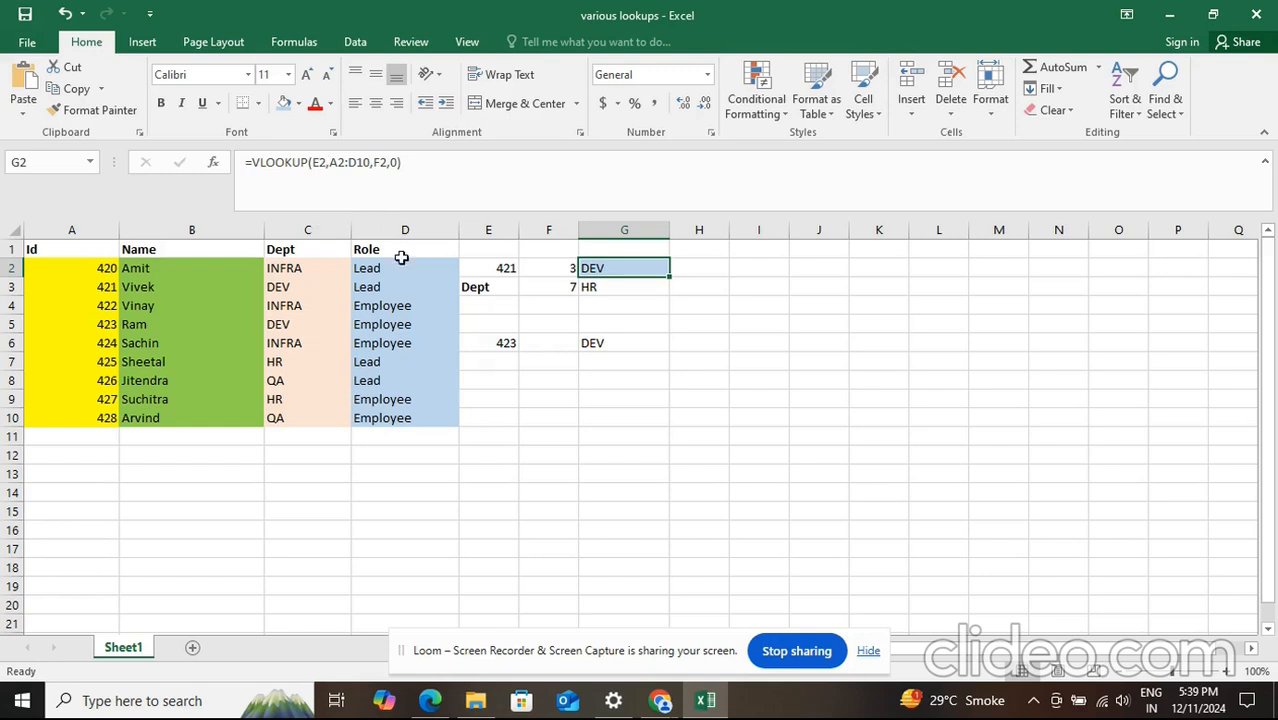
Step: Review how the VLOOKUP in G2 uses the ID in E2, the range A2:D10 and the Dept column
left_click(503, 267)
left_click(103, 292)
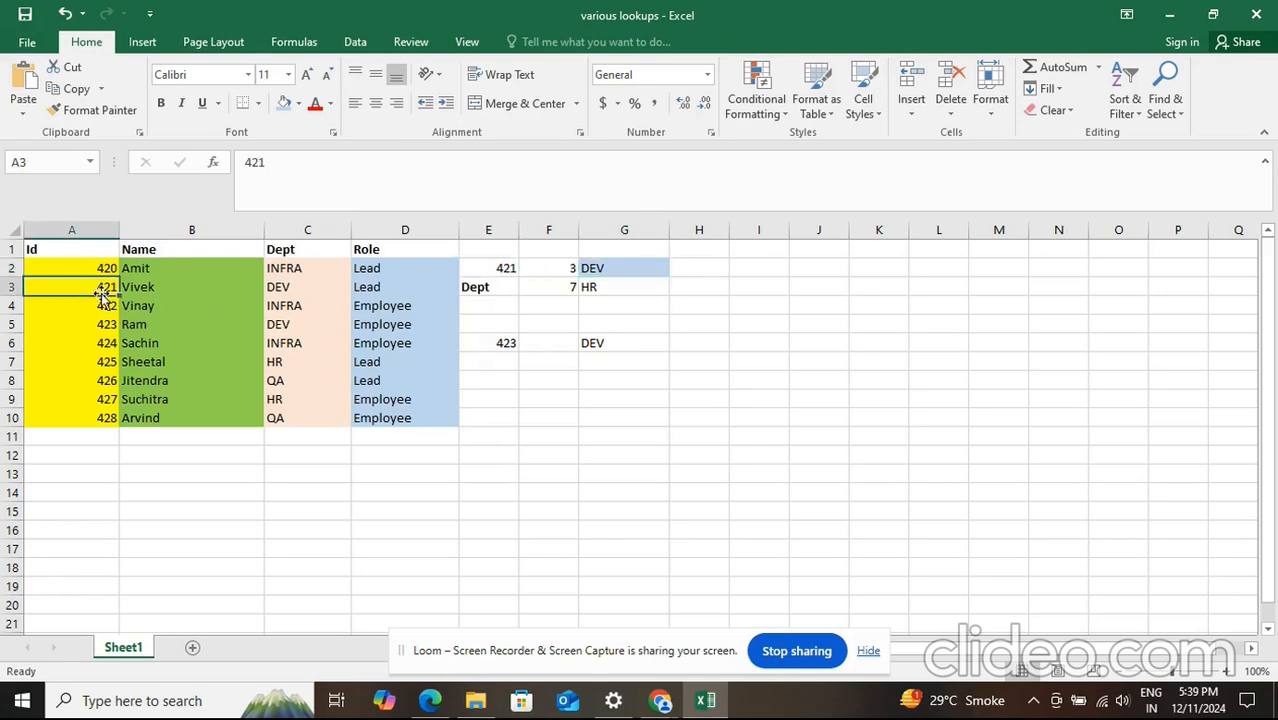
left_click(592, 272)
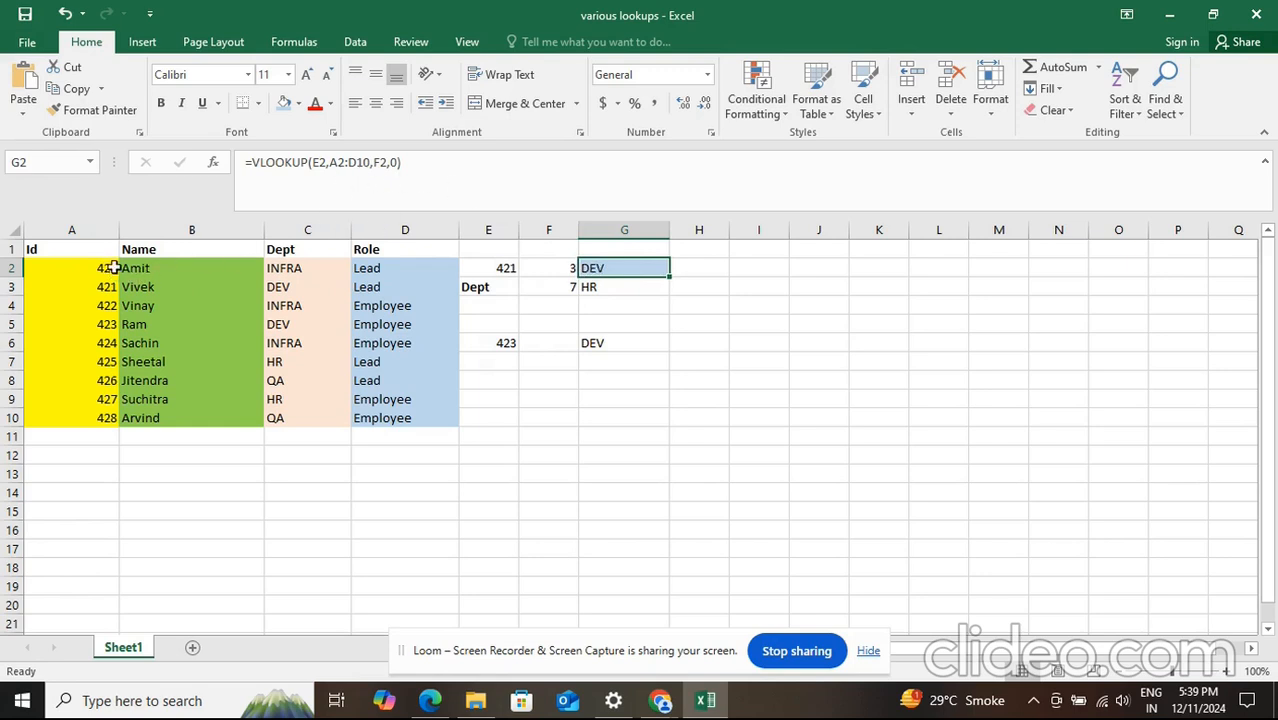
mouse_move(115, 268)
left_mouse_down()
mouse_move(445, 365)
mouse_move(447, 410)
left_mouse_up()
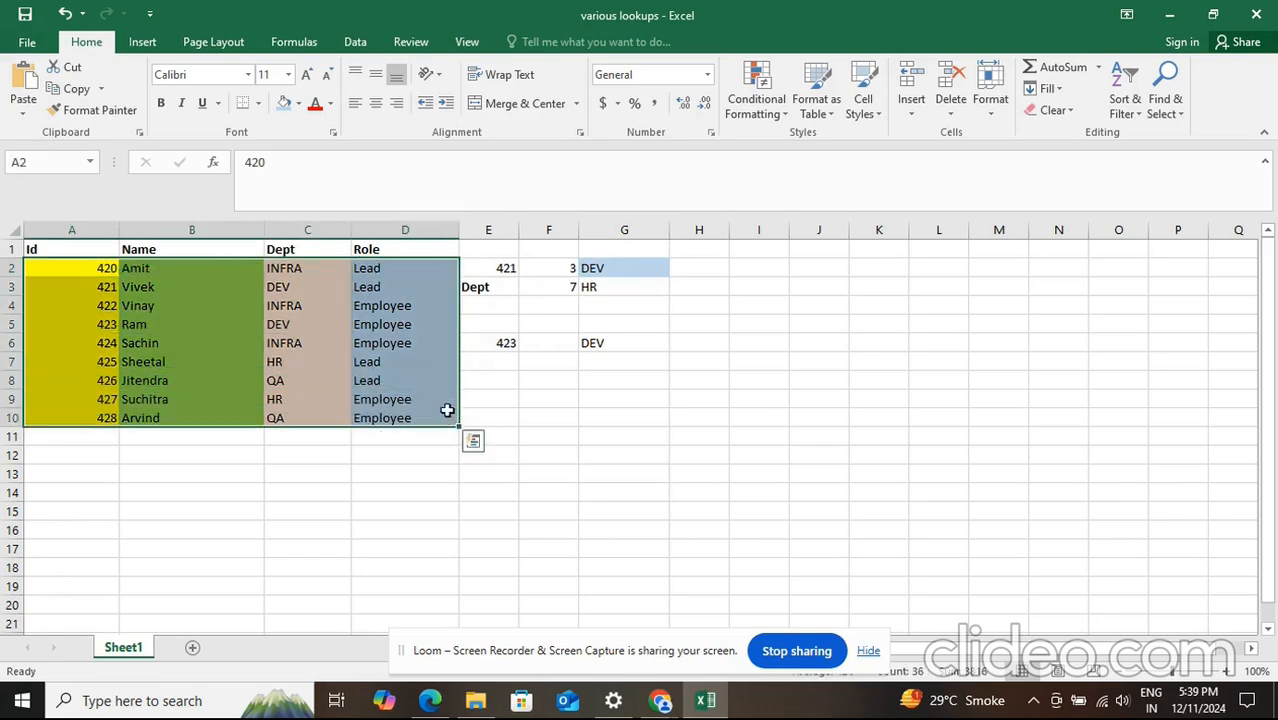
left_click(619, 262)
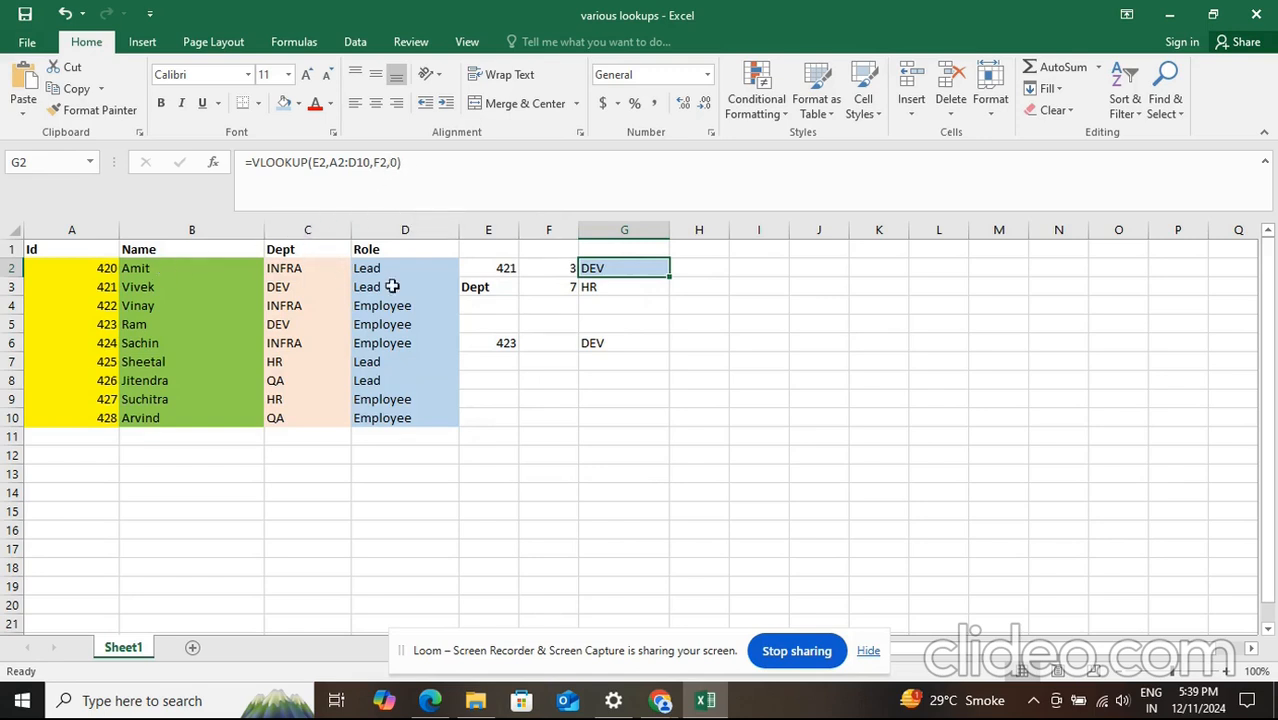
left_click(113, 247)
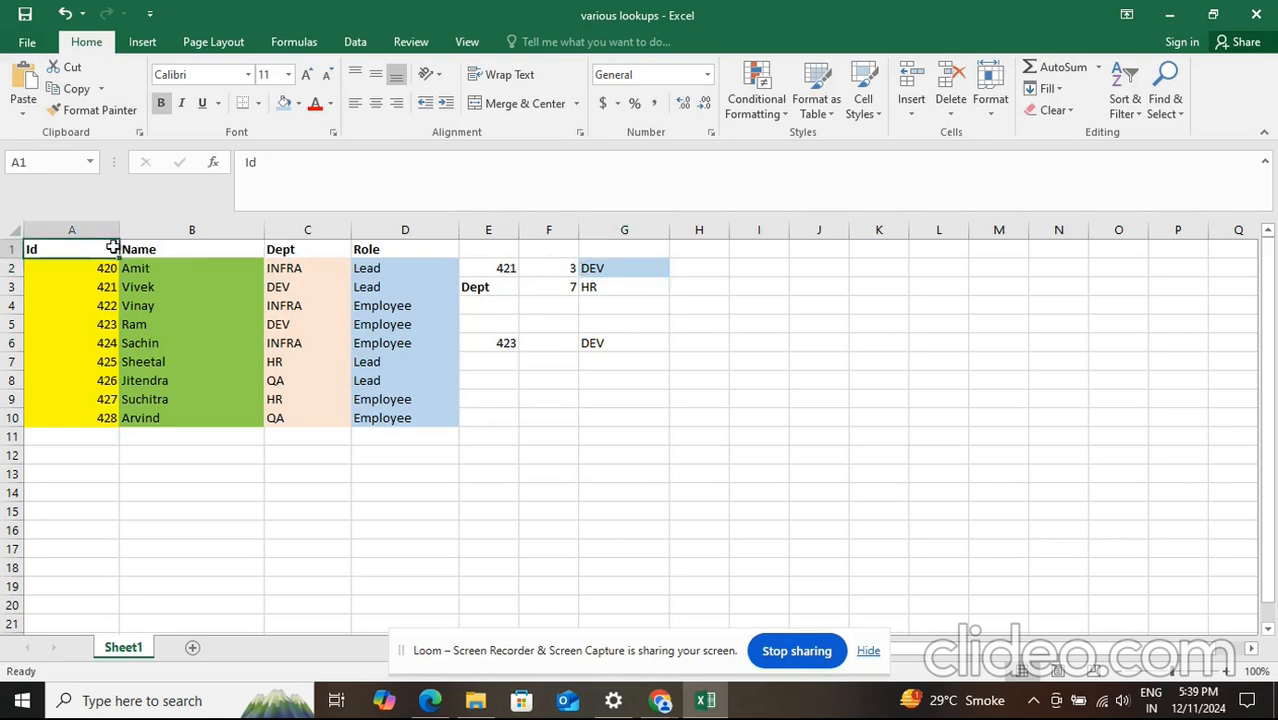
left_click(121, 248)
left_click(340, 249)
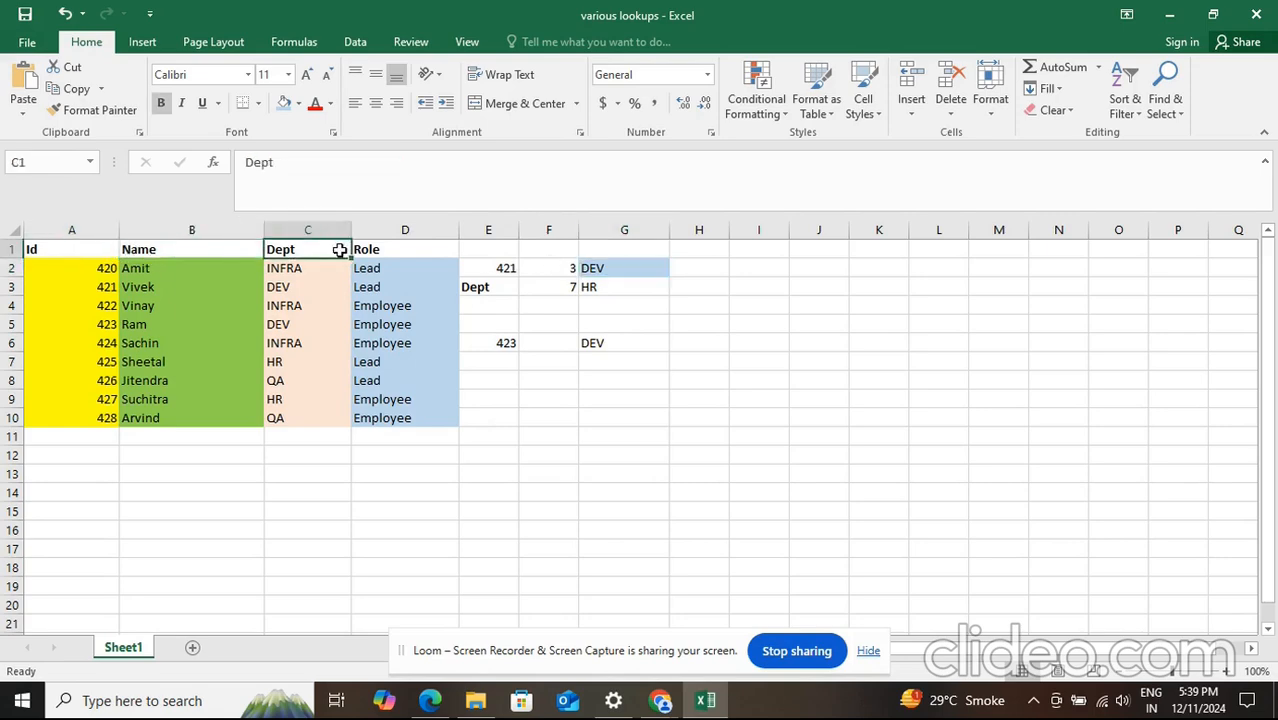
left_click(300, 287)
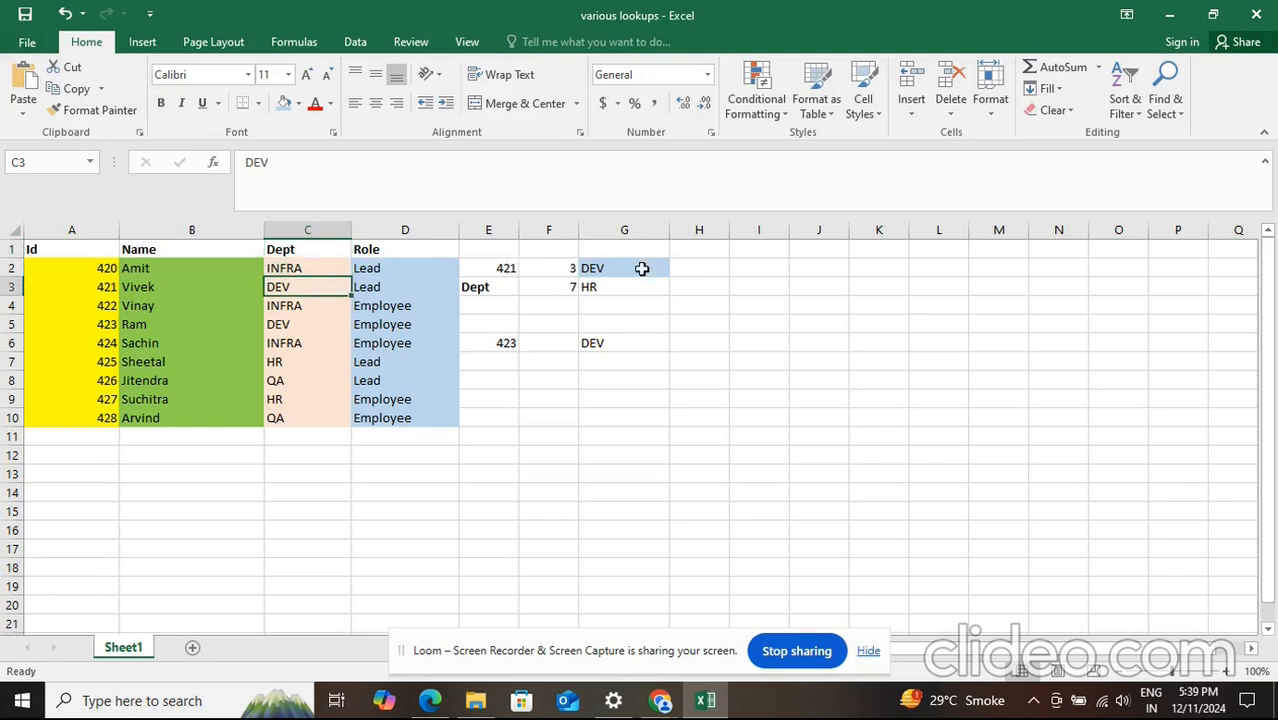
Step: Inspect the HLOOKUP formula in G3 and compare the headers in row 1 with its lookup value in E3
left_click(611, 289)
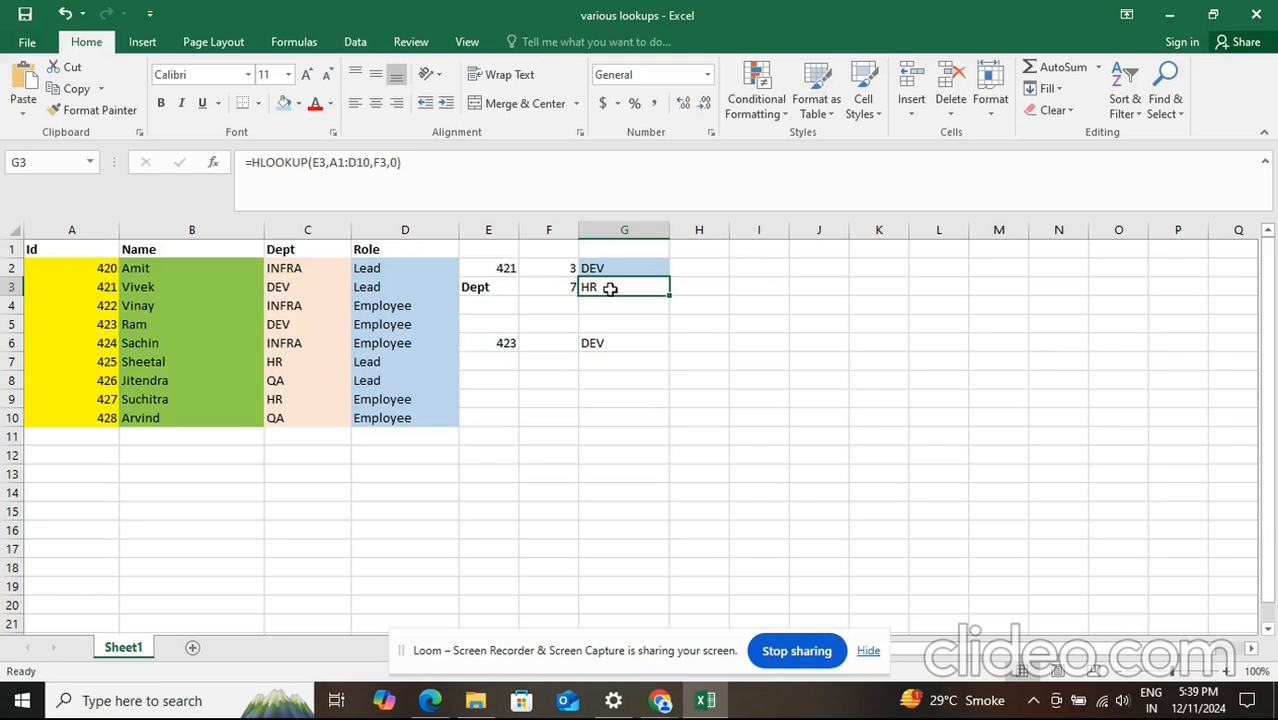
left_click(114, 251)
left_click(254, 249)
left_click(292, 249)
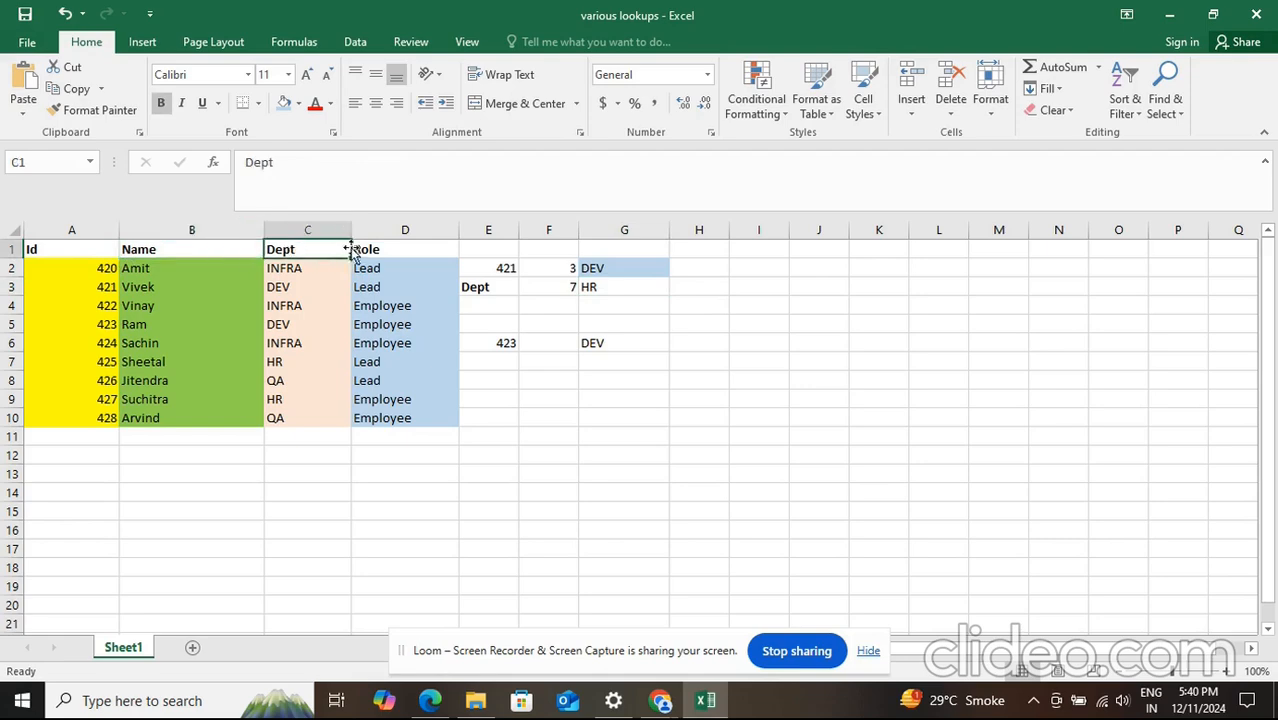
left_click(385, 254)
left_click(494, 287)
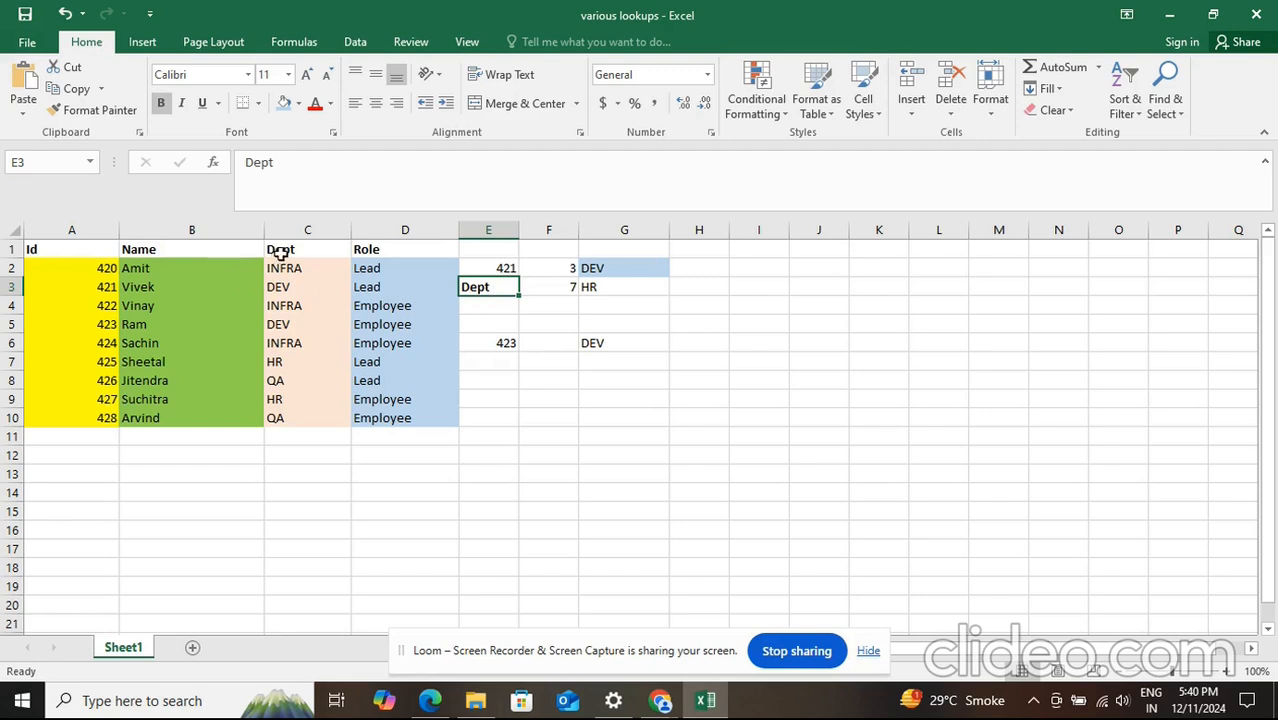
Step: Examine the HLOOKUP table range A1:D10 and follow its header row across to Dept
left_click(598, 289)
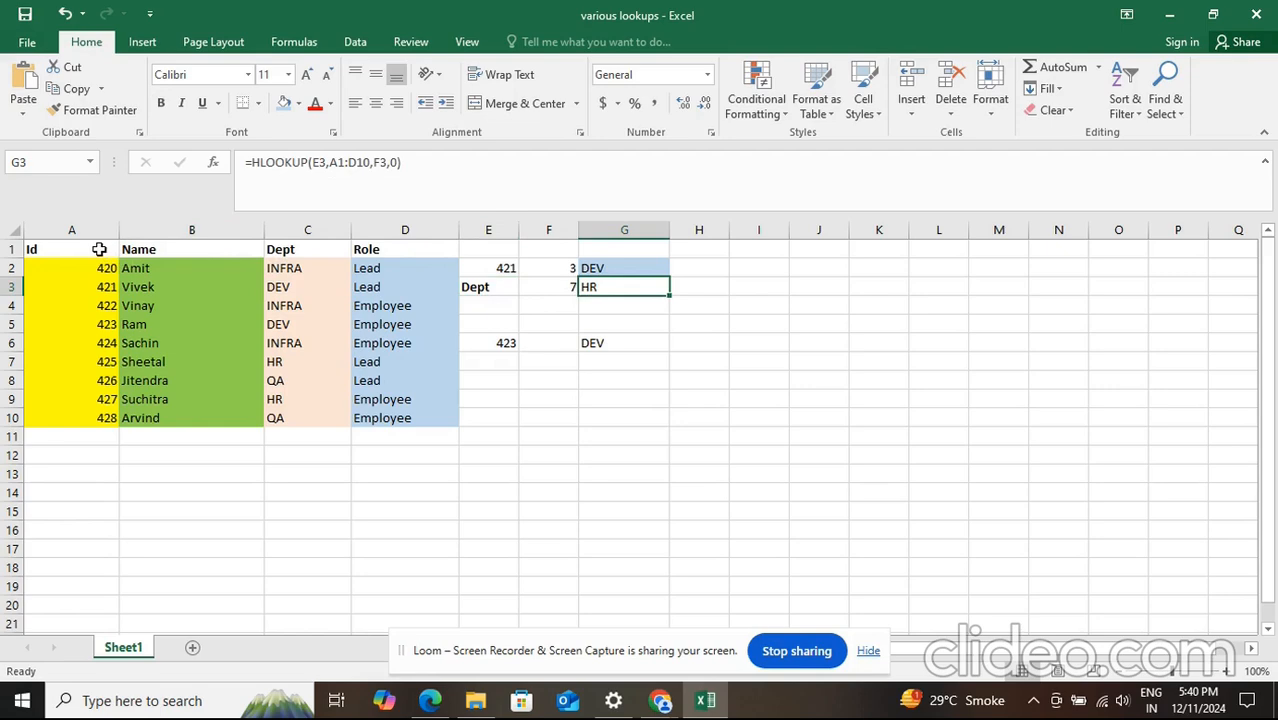
left_click(100, 251)
left_click_drag(140, 268, 432, 420)
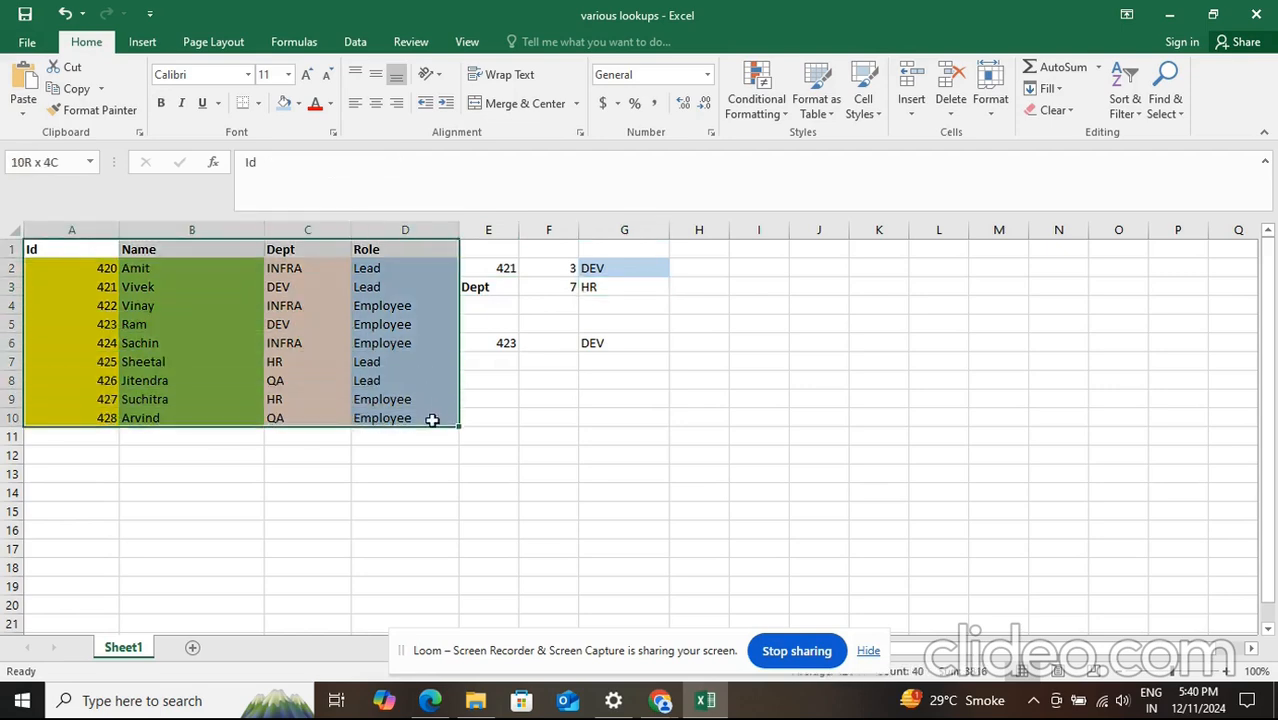
left_click(590, 288)
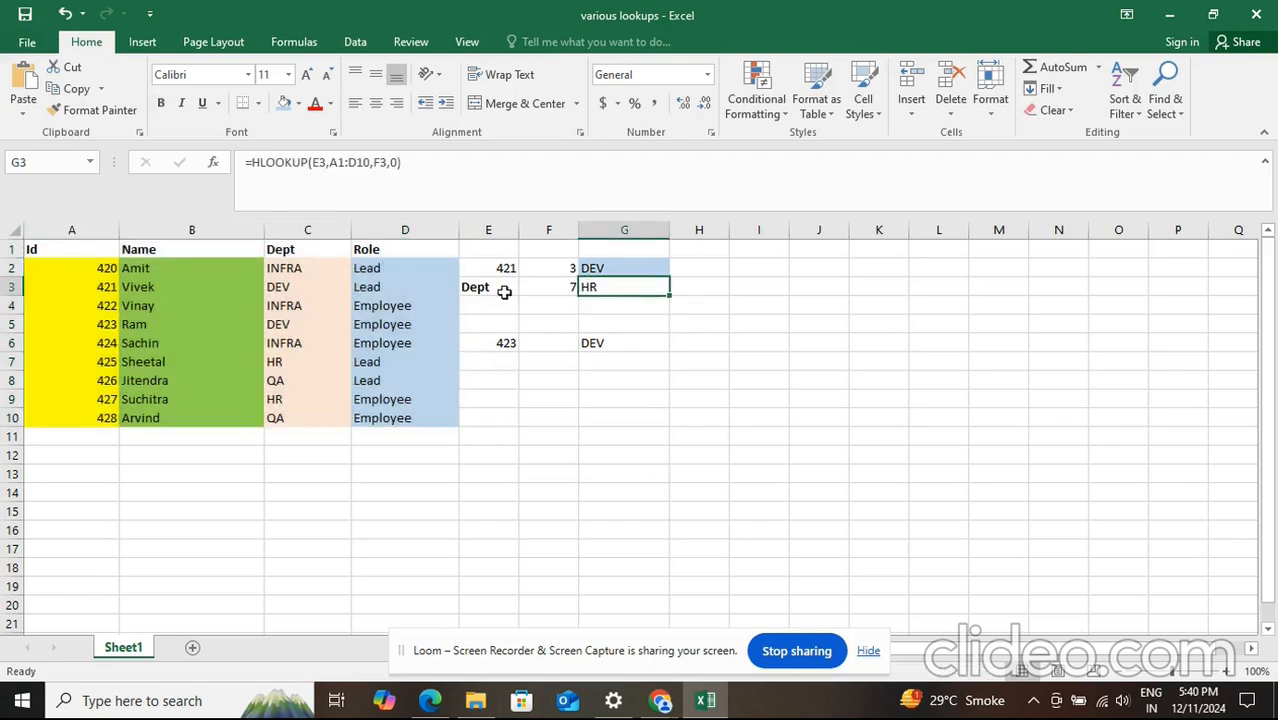
left_click(34, 251)
left_click(143, 252)
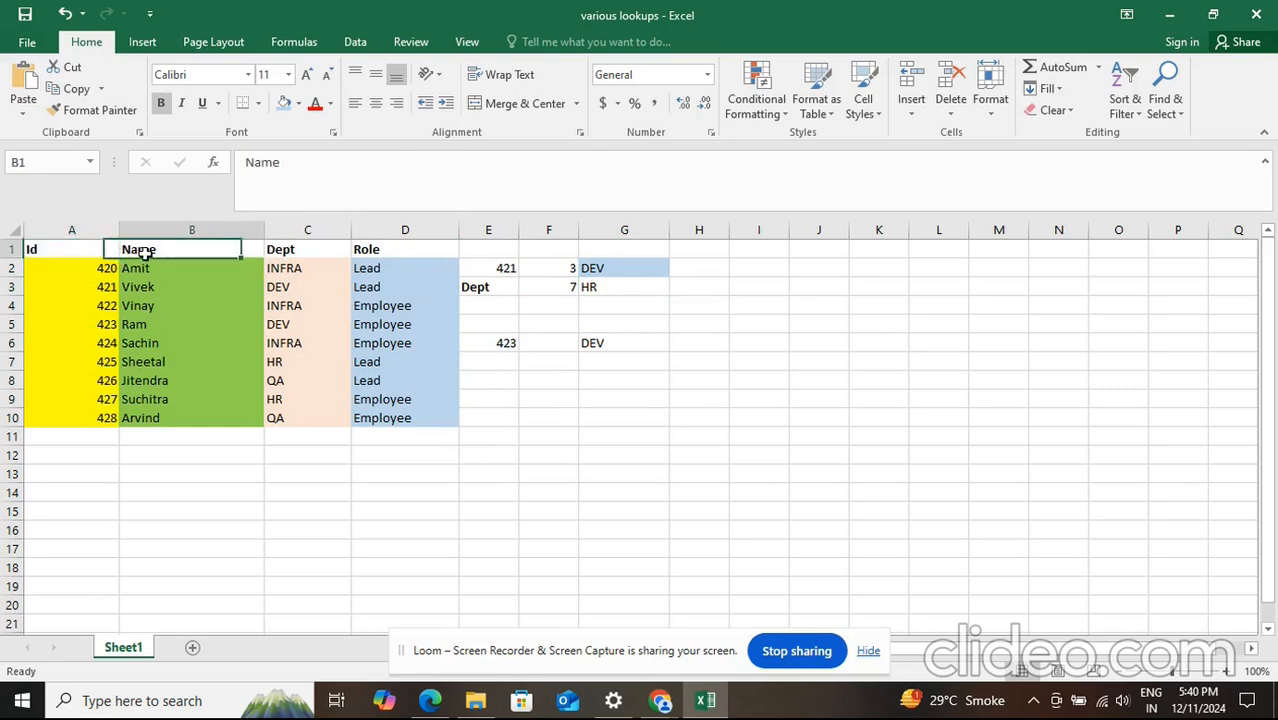
left_click(298, 251)
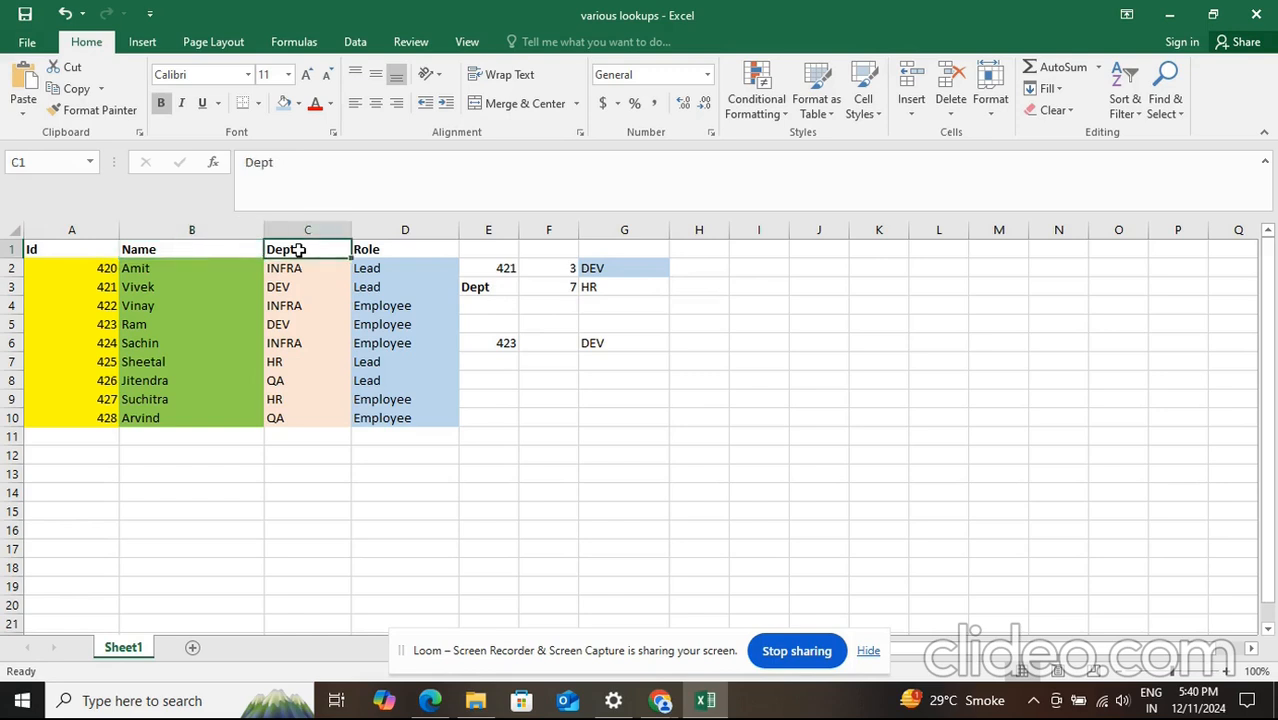
Step: Set the HLOOKUP row index in F3 to 6
left_click(612, 289)
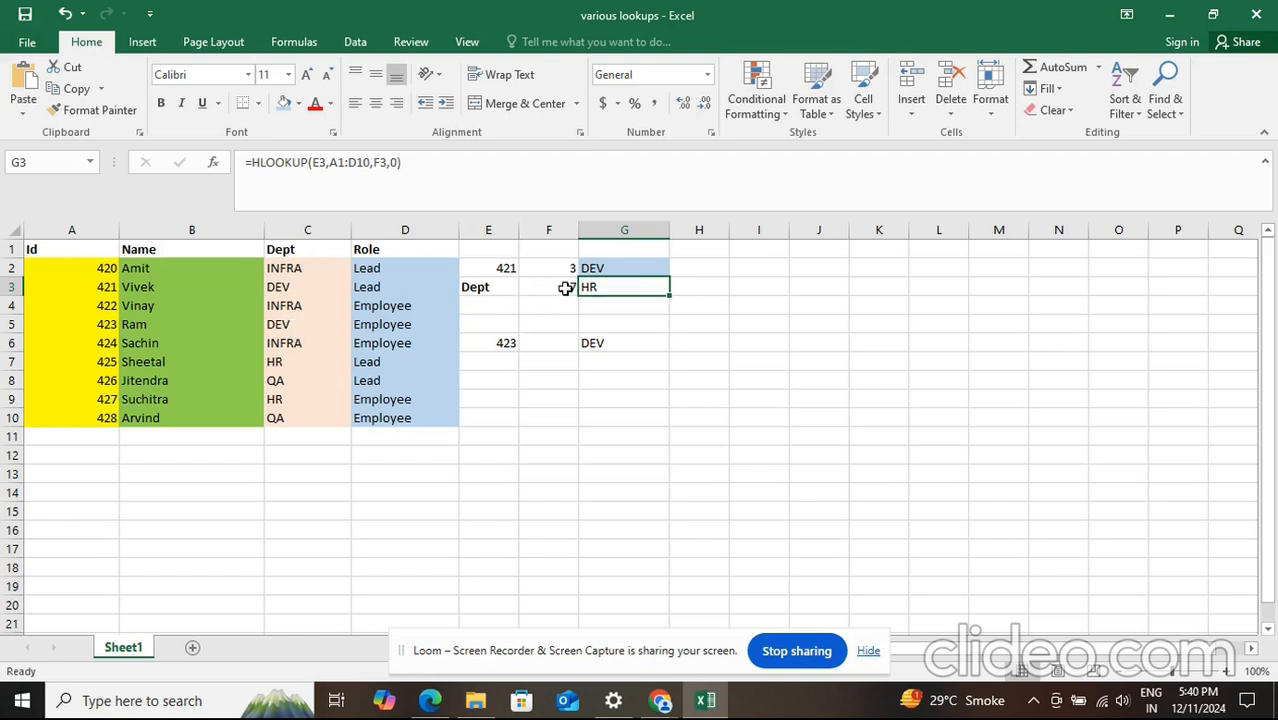
left_click(566, 288)
type("6")
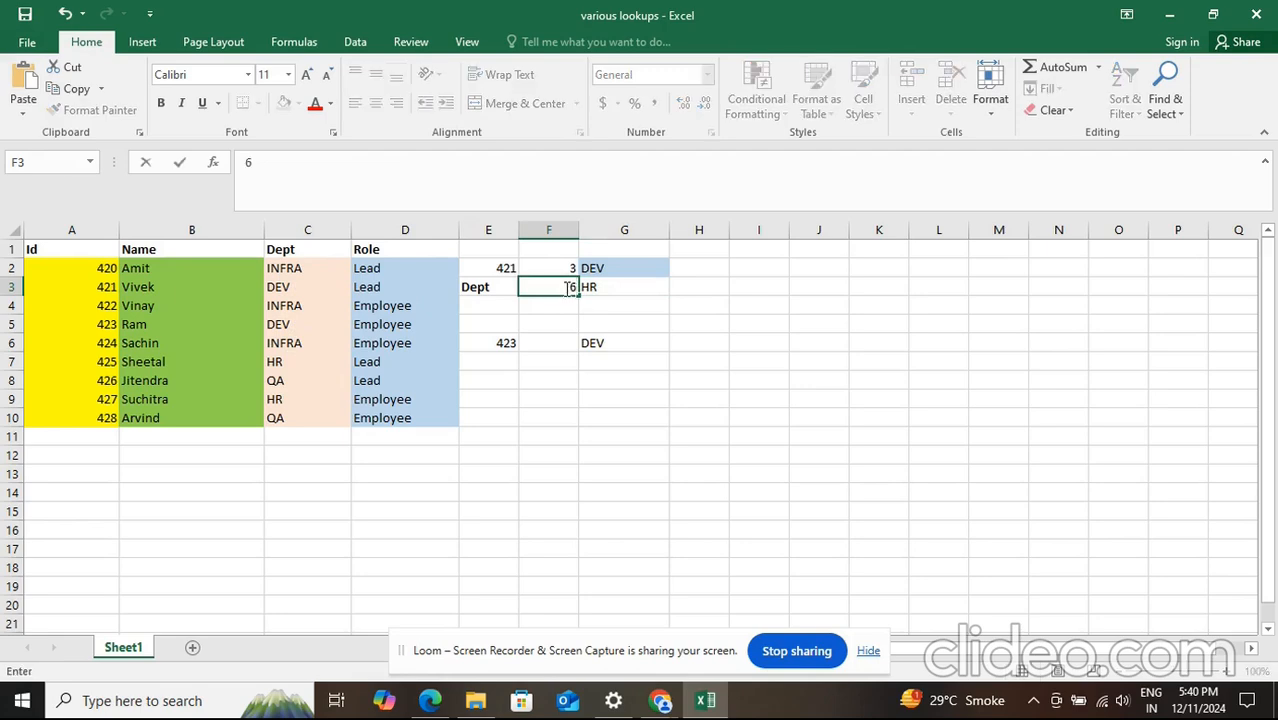
key("Return")
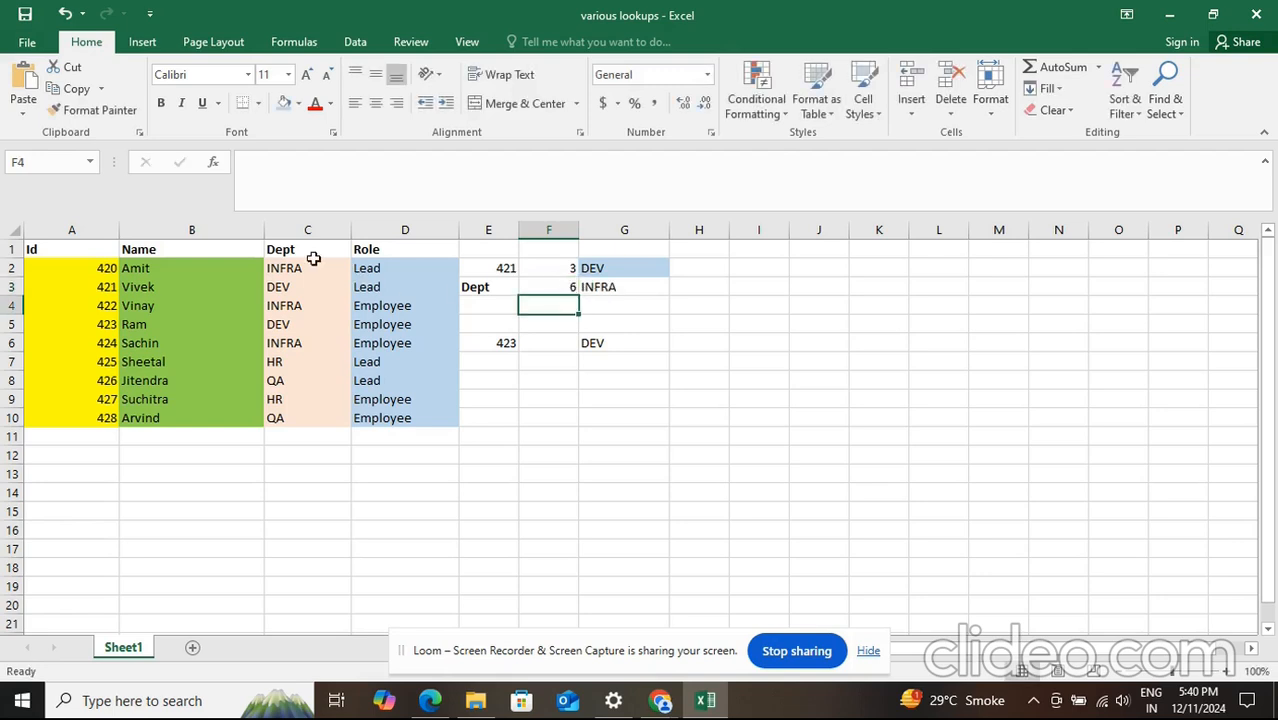
Step: Replace the HLOOKUP lookup value in E3 with the Role header copied from D1, pasted as values only
left_click(497, 283)
left_click(377, 248)
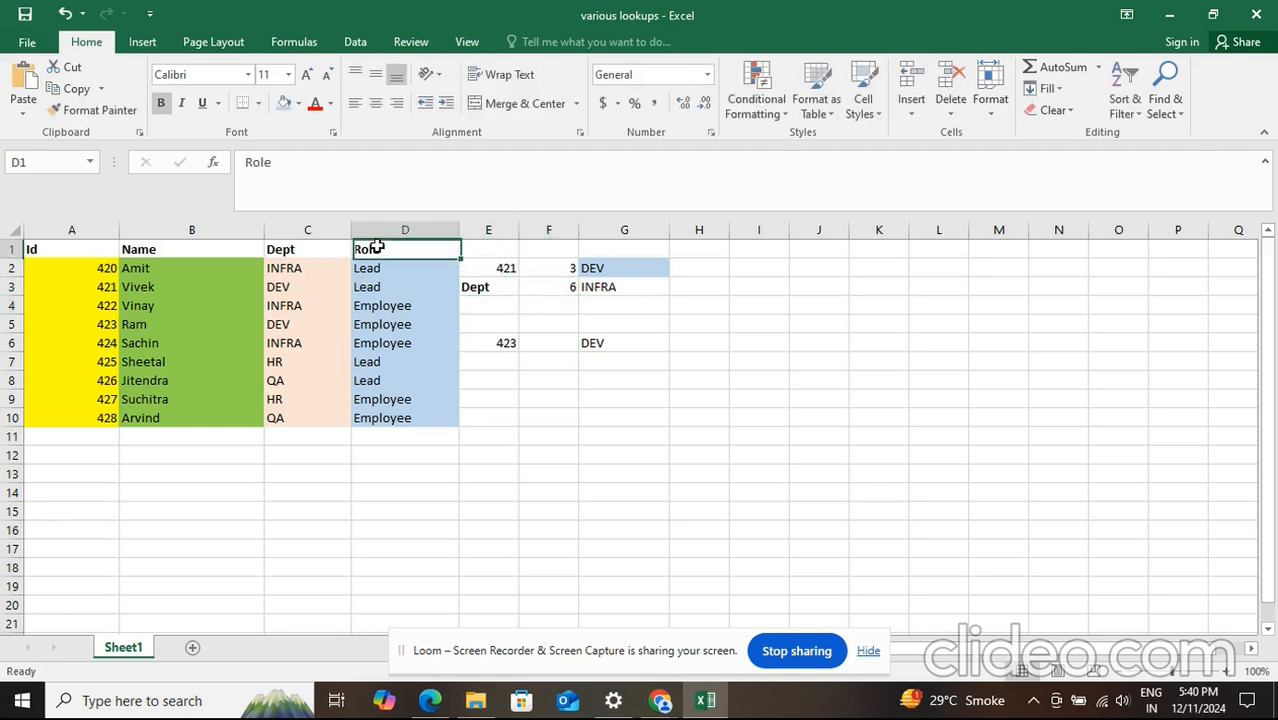
right_click(378, 248)
left_click(420, 280)
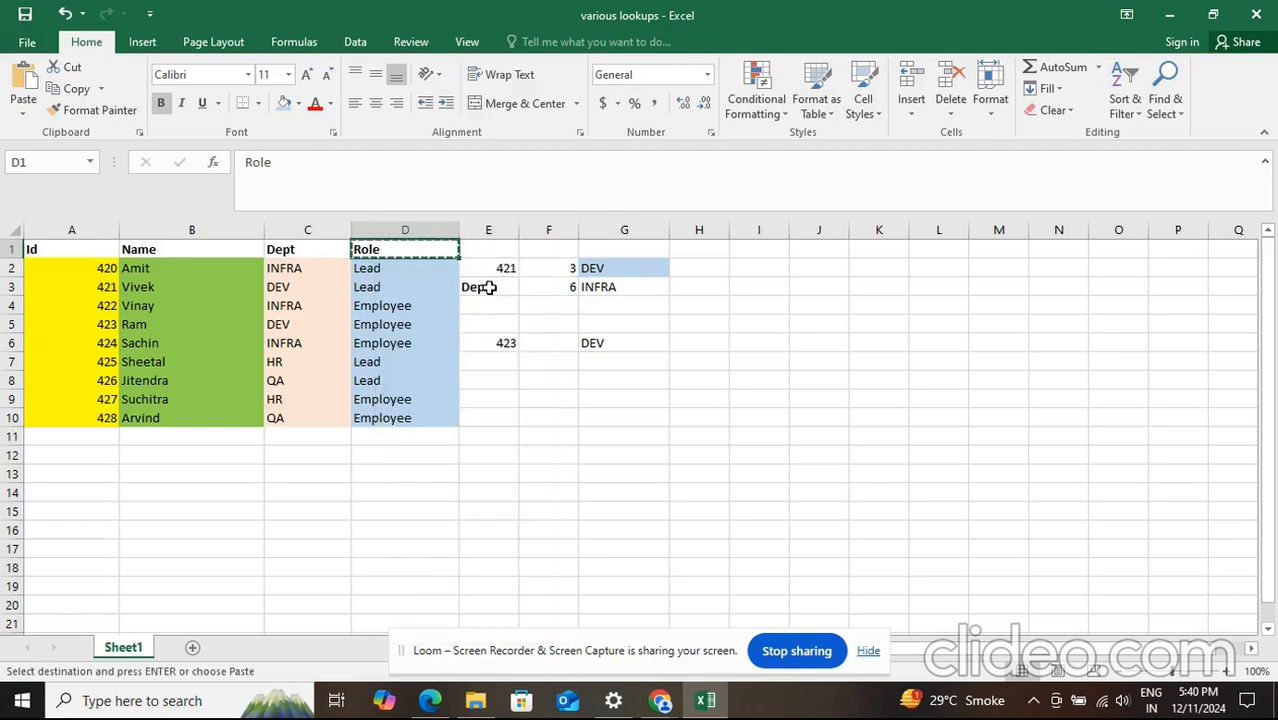
left_click(488, 286)
right_click(490, 300)
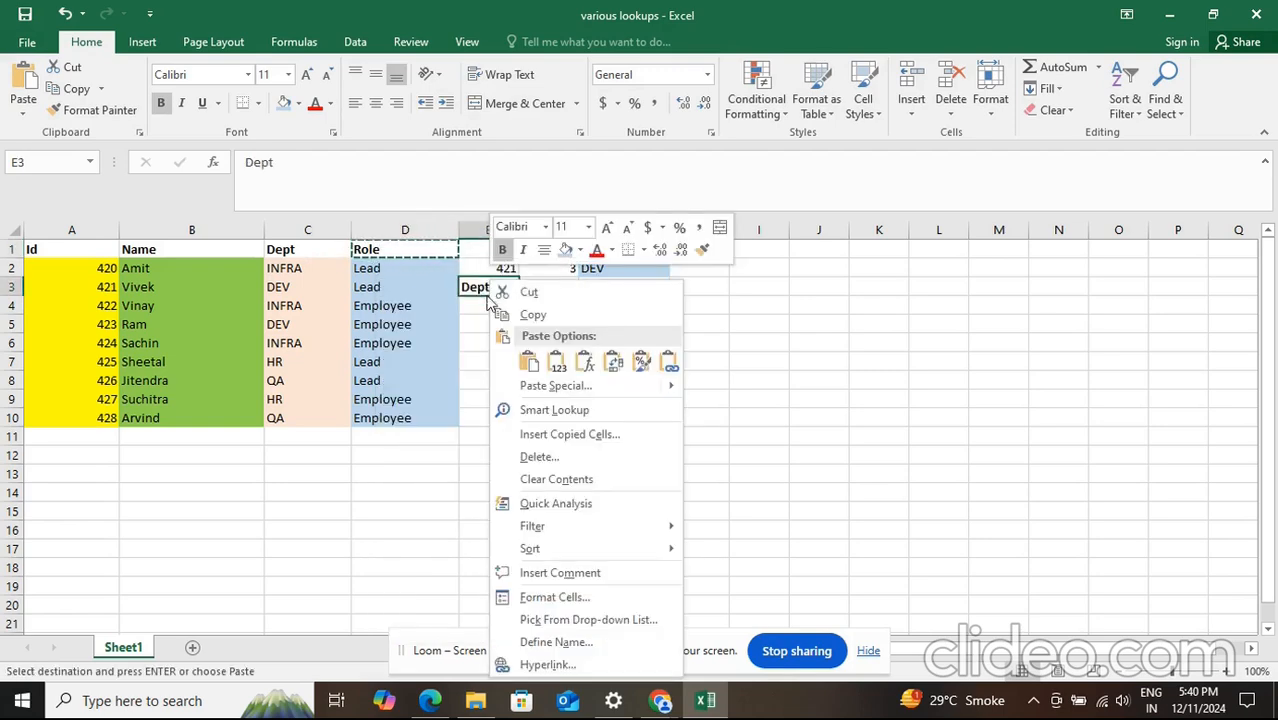
left_click(557, 362)
left_click(617, 340)
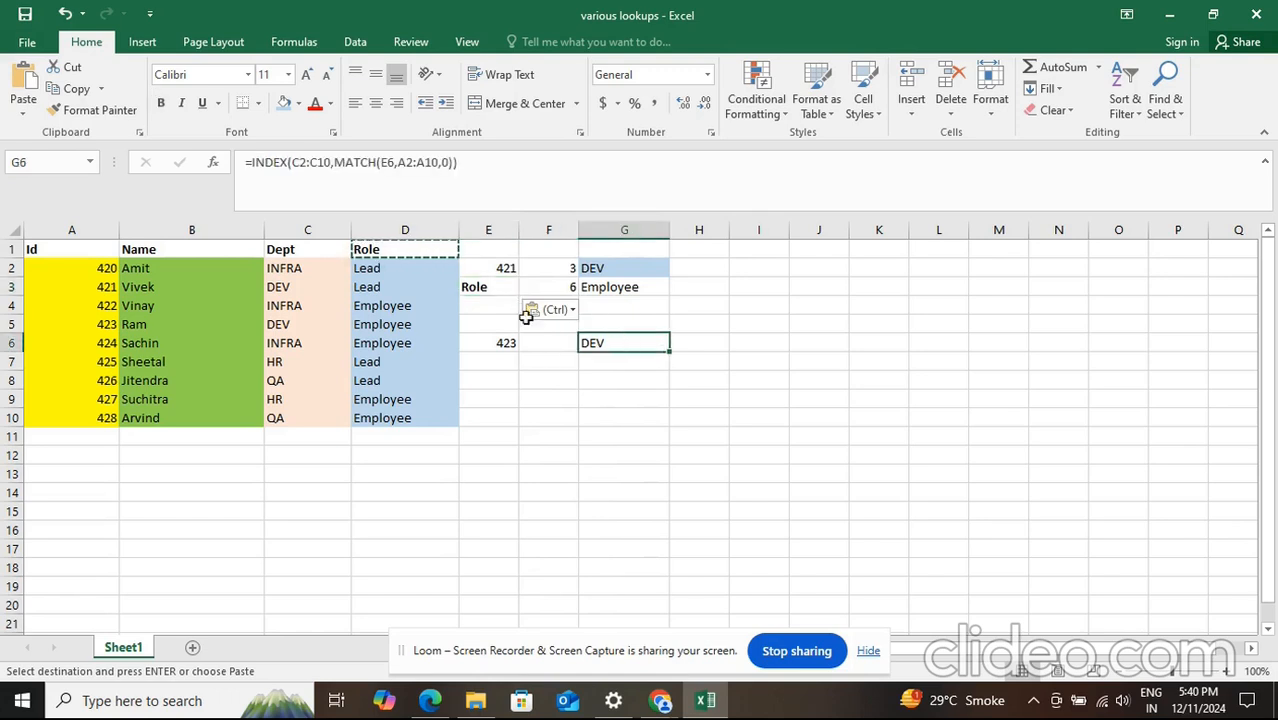
Step: Trace the Role column from its header down to row 6 and compare the match with the HLOOKUP in G3
double_click(396, 251)
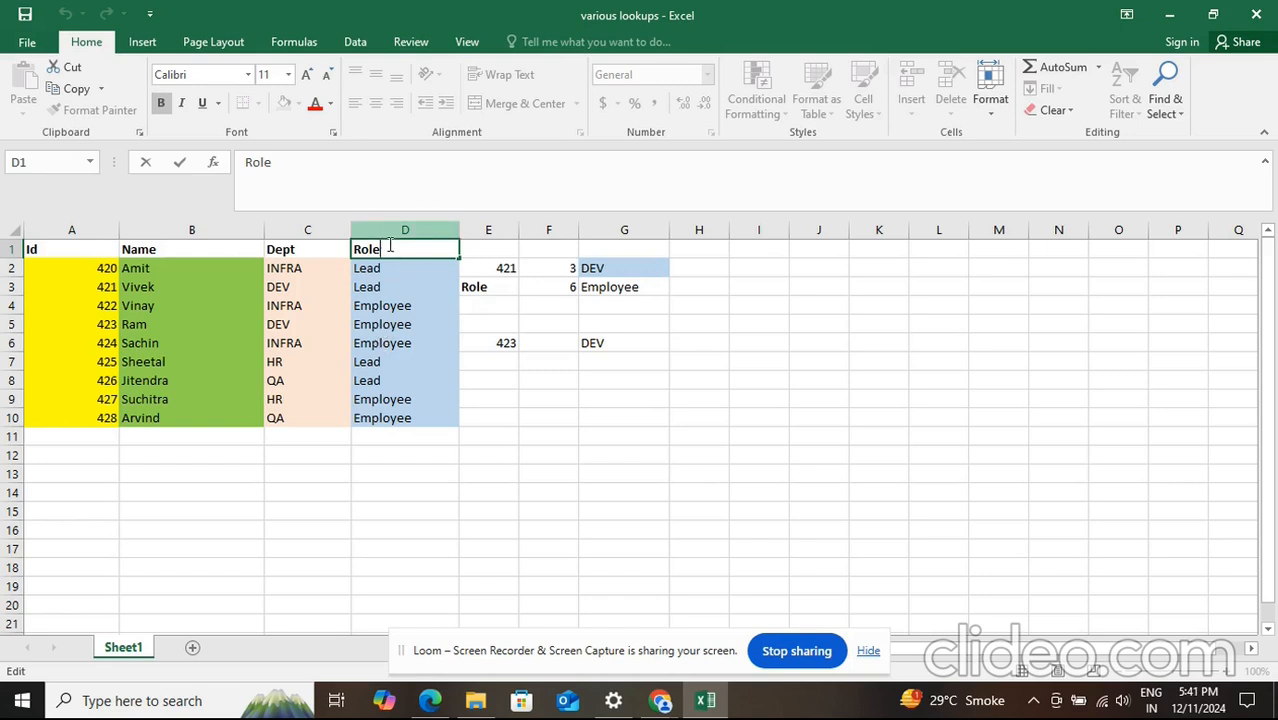
left_click(381, 343)
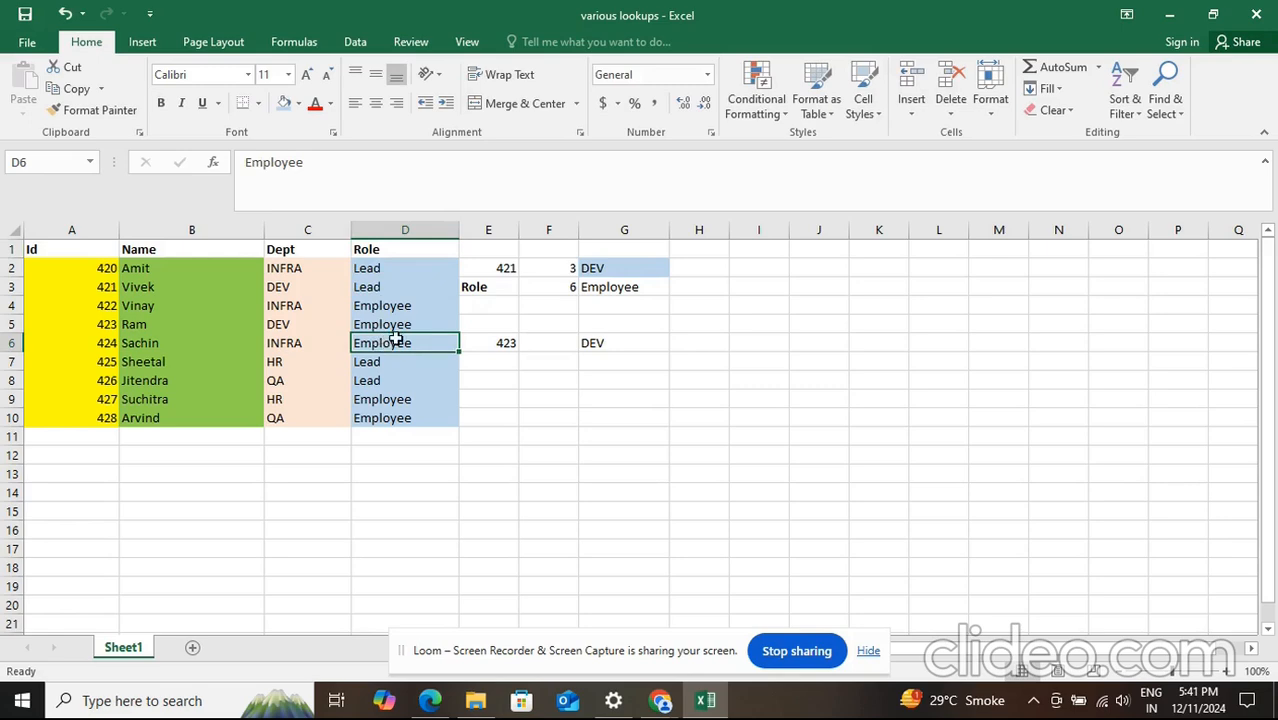
left_click(609, 289)
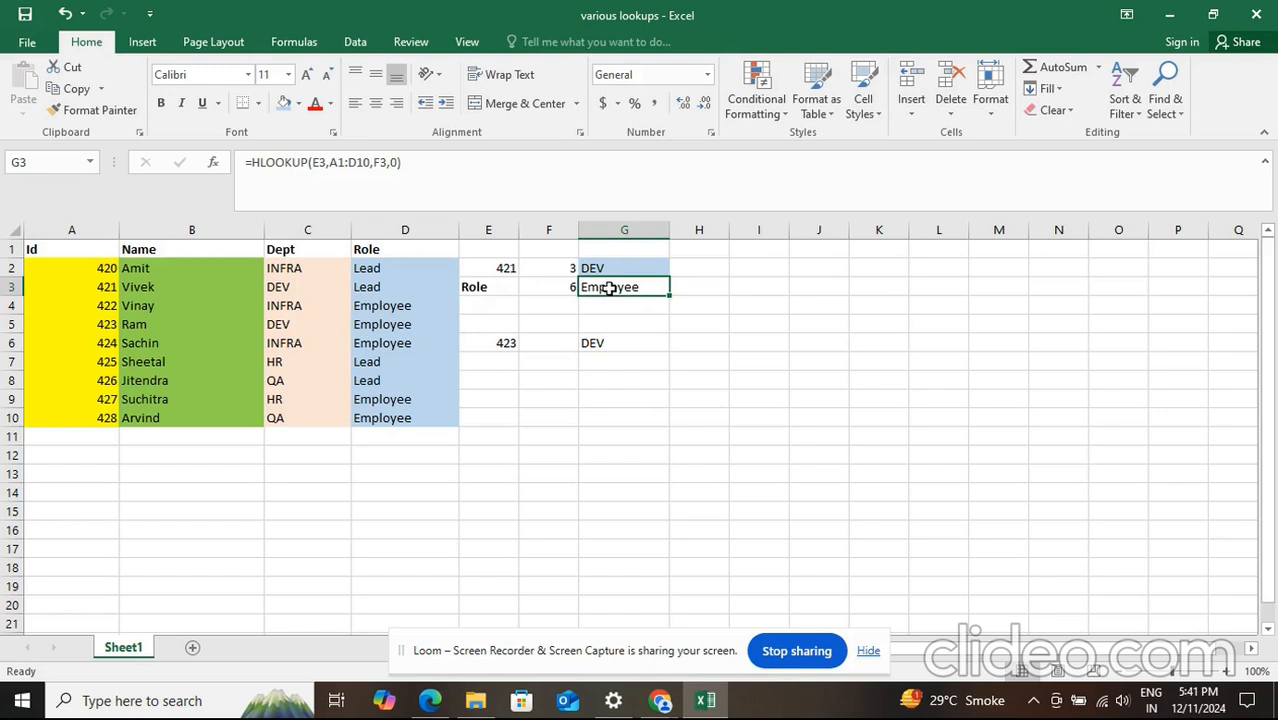
Step: Inspect the INDEX formula in G6 and examine the MATCH function nested inside it
left_click(610, 342)
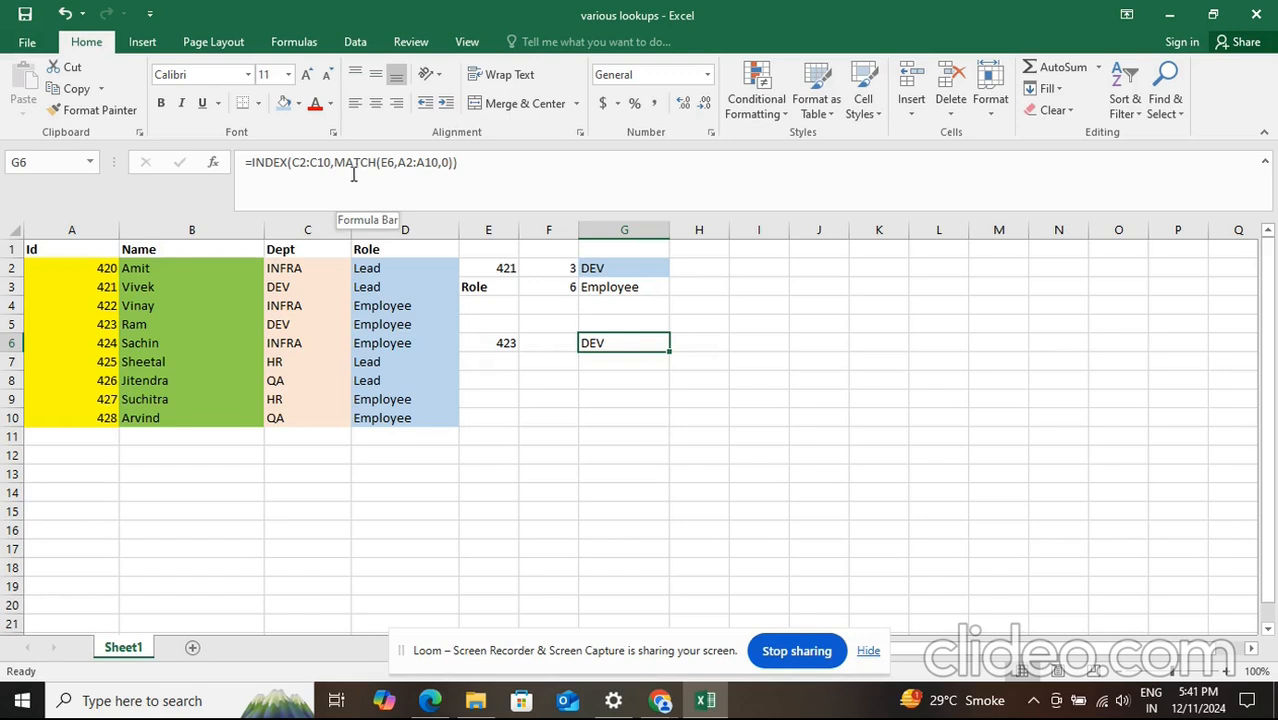
left_click(595, 323)
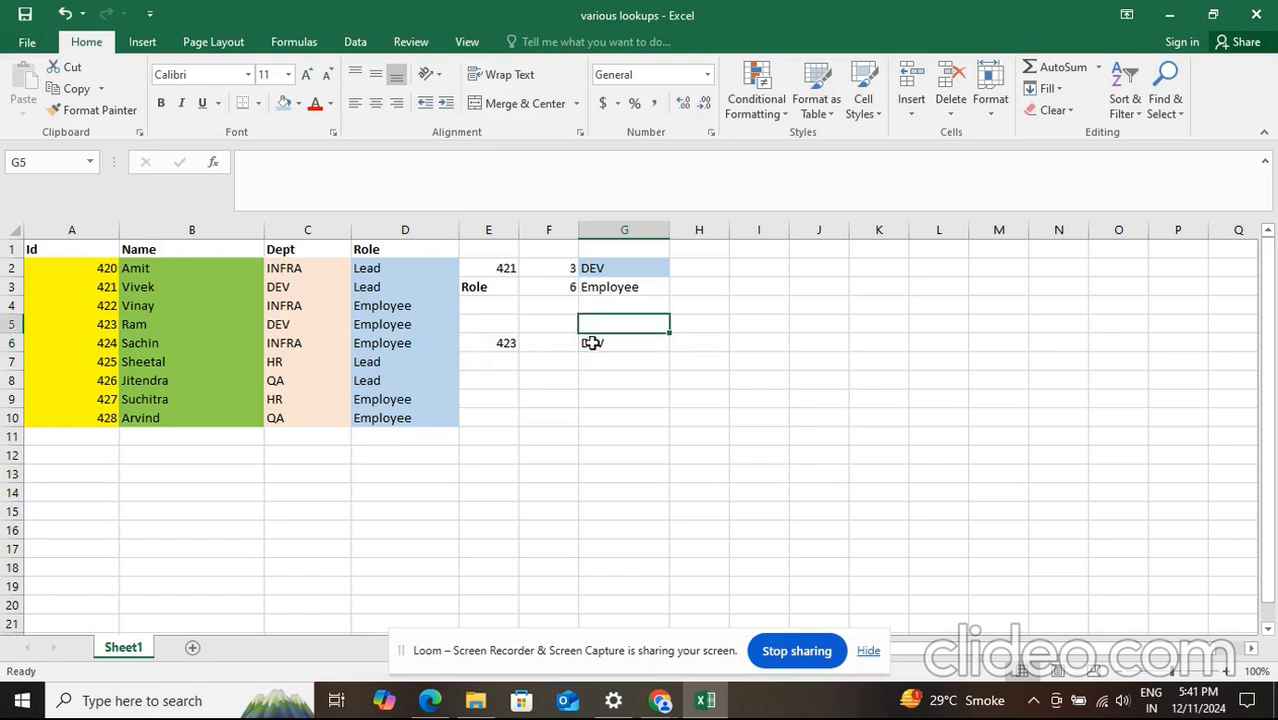
left_click(591, 342)
left_click(333, 163)
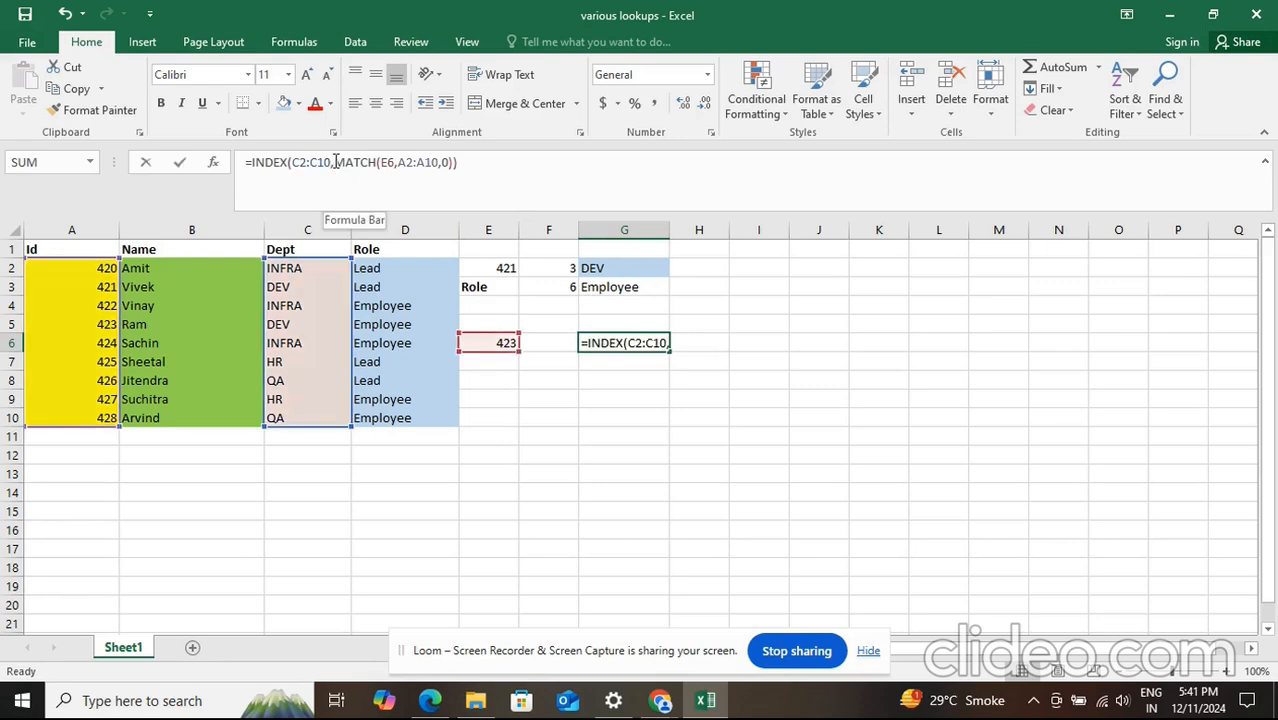
left_click_drag(333, 163, 385, 163)
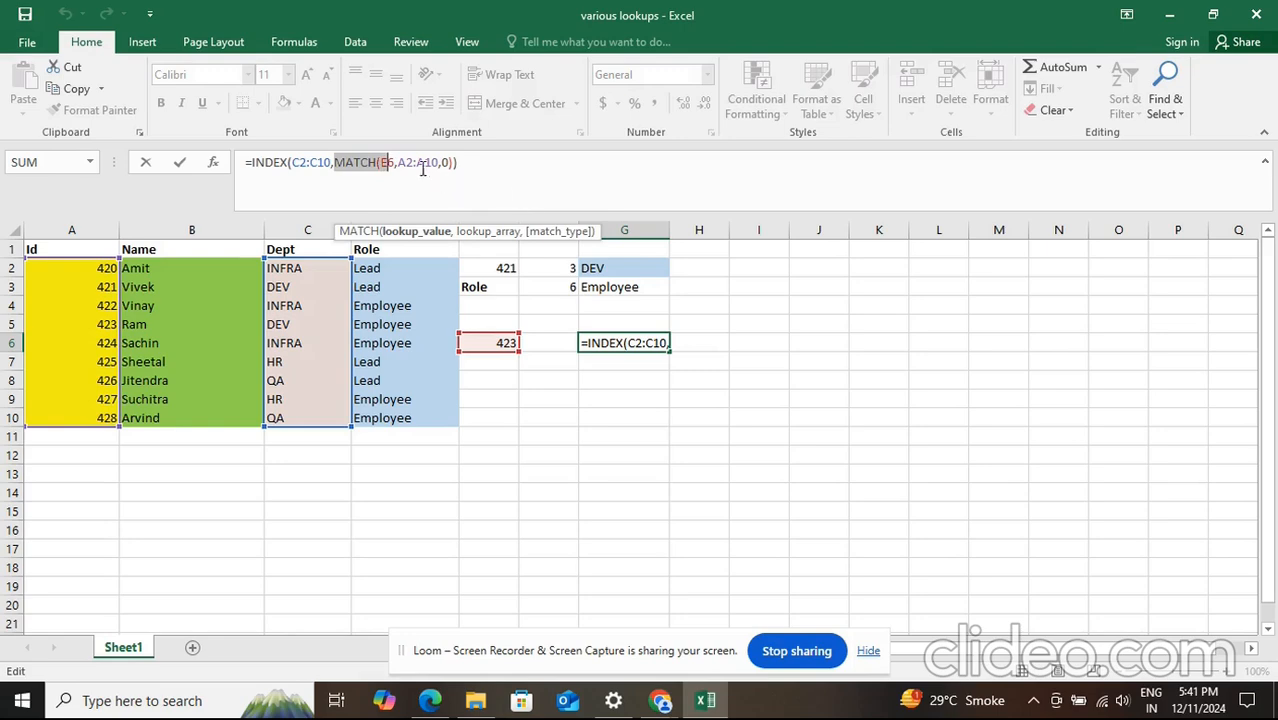
Step: Copy MATCH(E6,A2:A10,0) out of the G6 formula and enter it in G5 as the standalone formula =MATCH(E6,A2:A10,0)
left_click(336, 162)
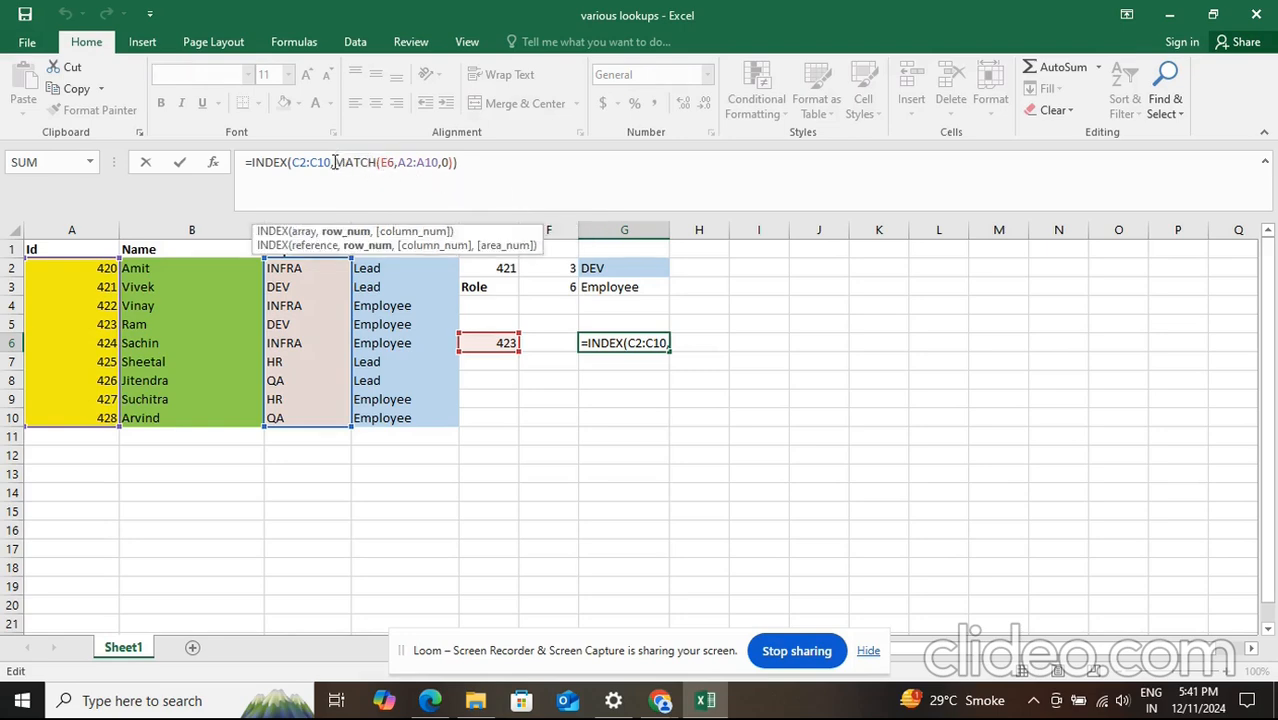
left_click_drag(336, 162, 449, 170)
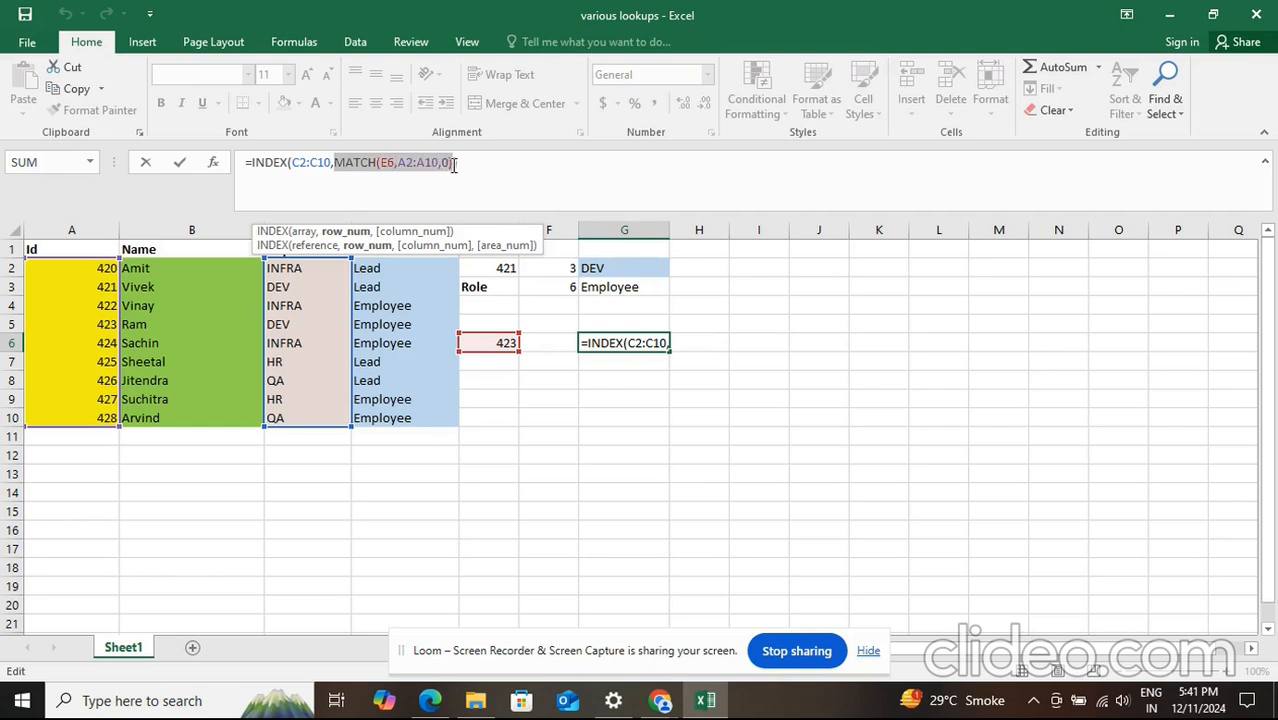
right_click(447, 165)
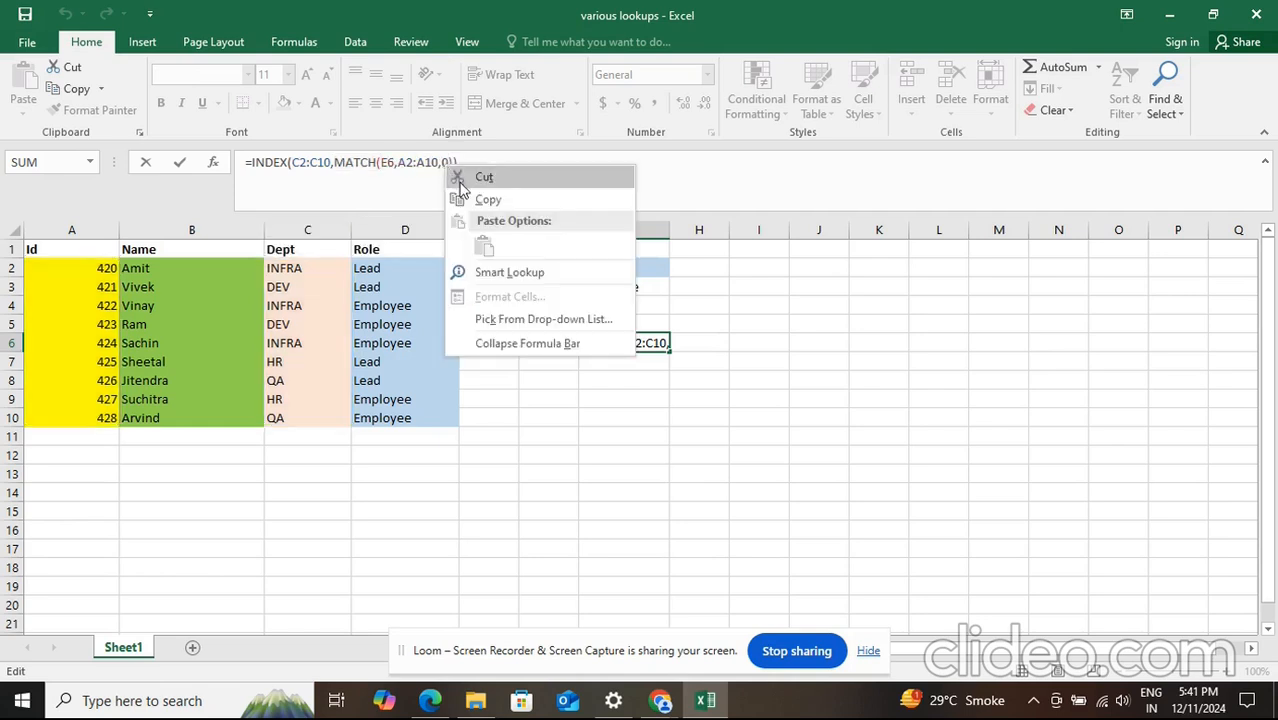
left_click(474, 198)
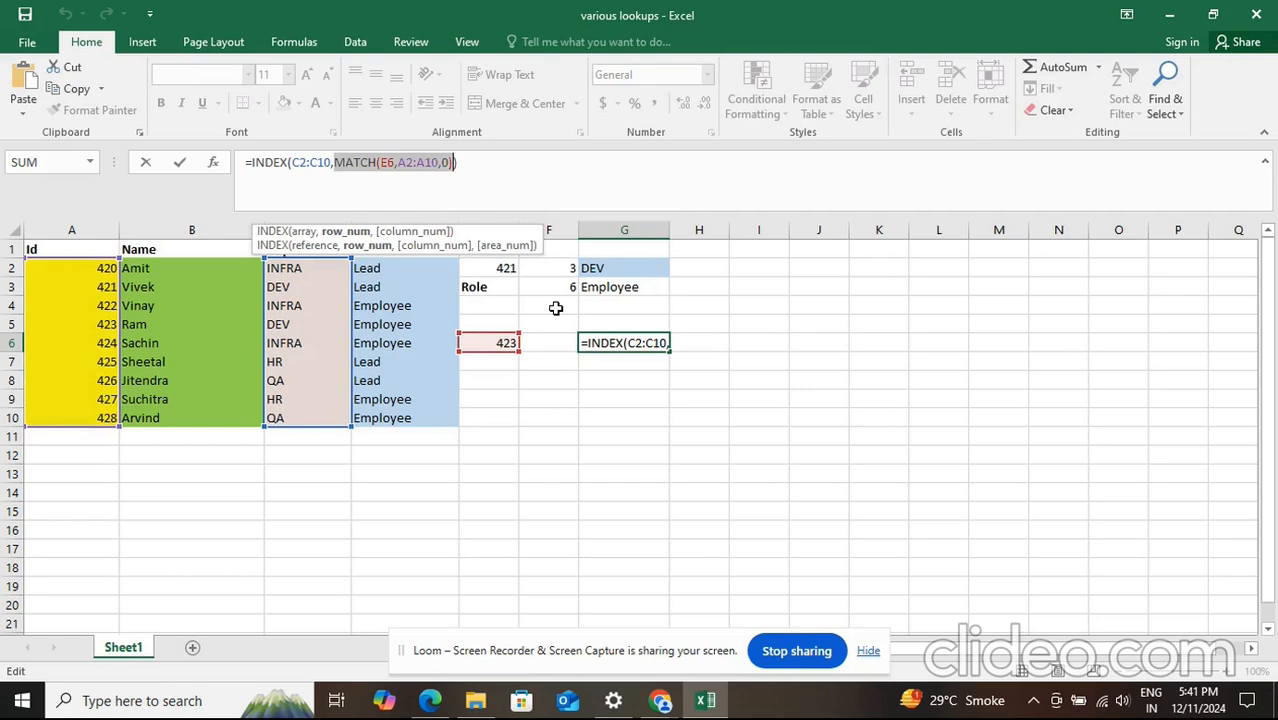
key("Return")
left_click(614, 328)
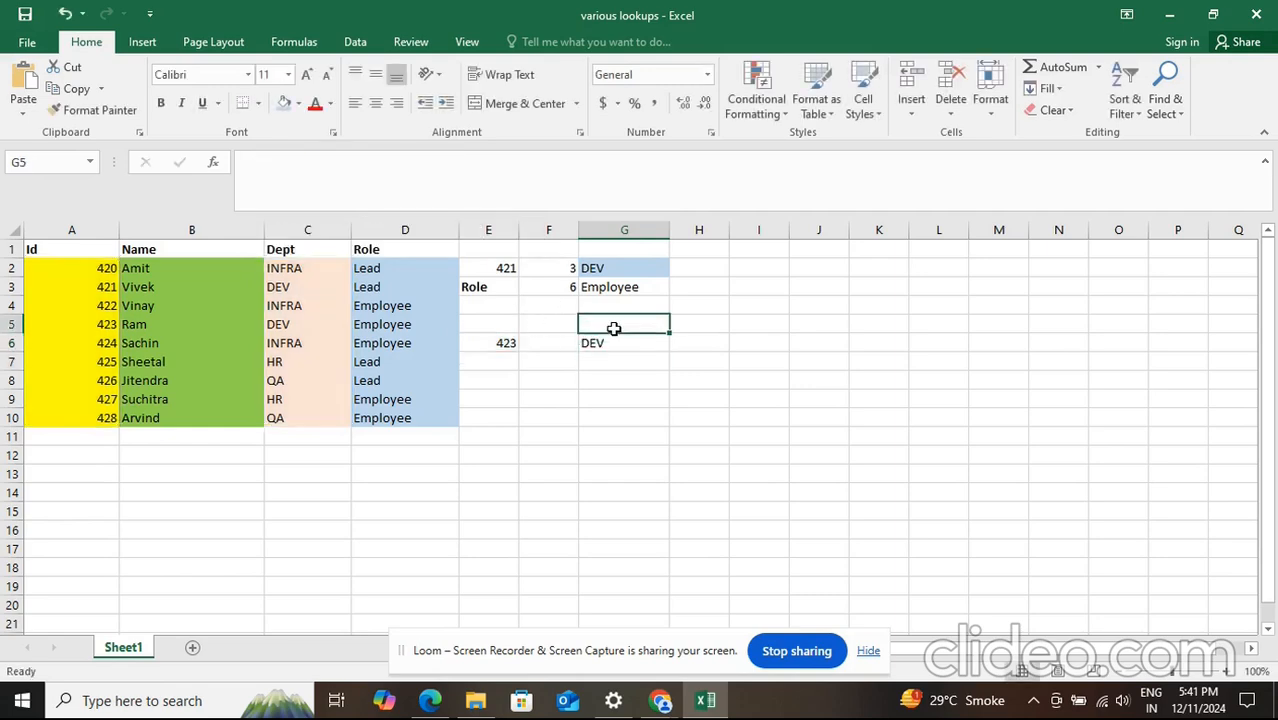
left_click(268, 170)
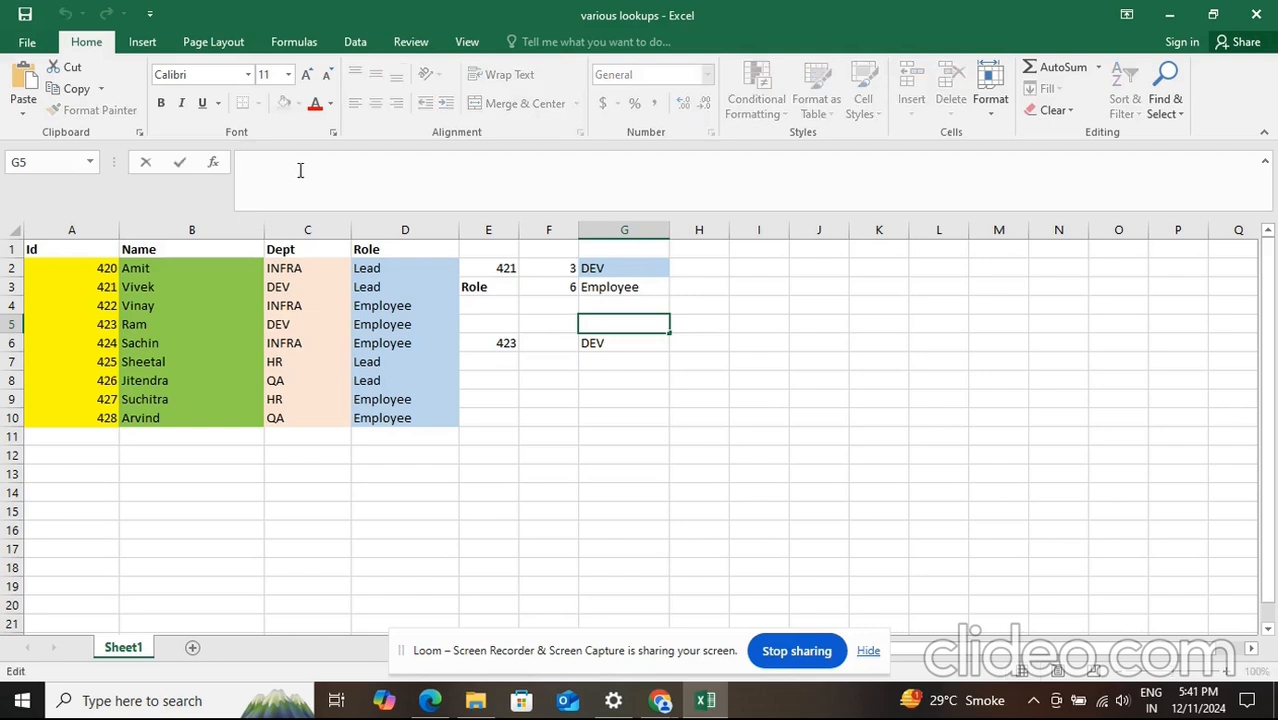
type("=")
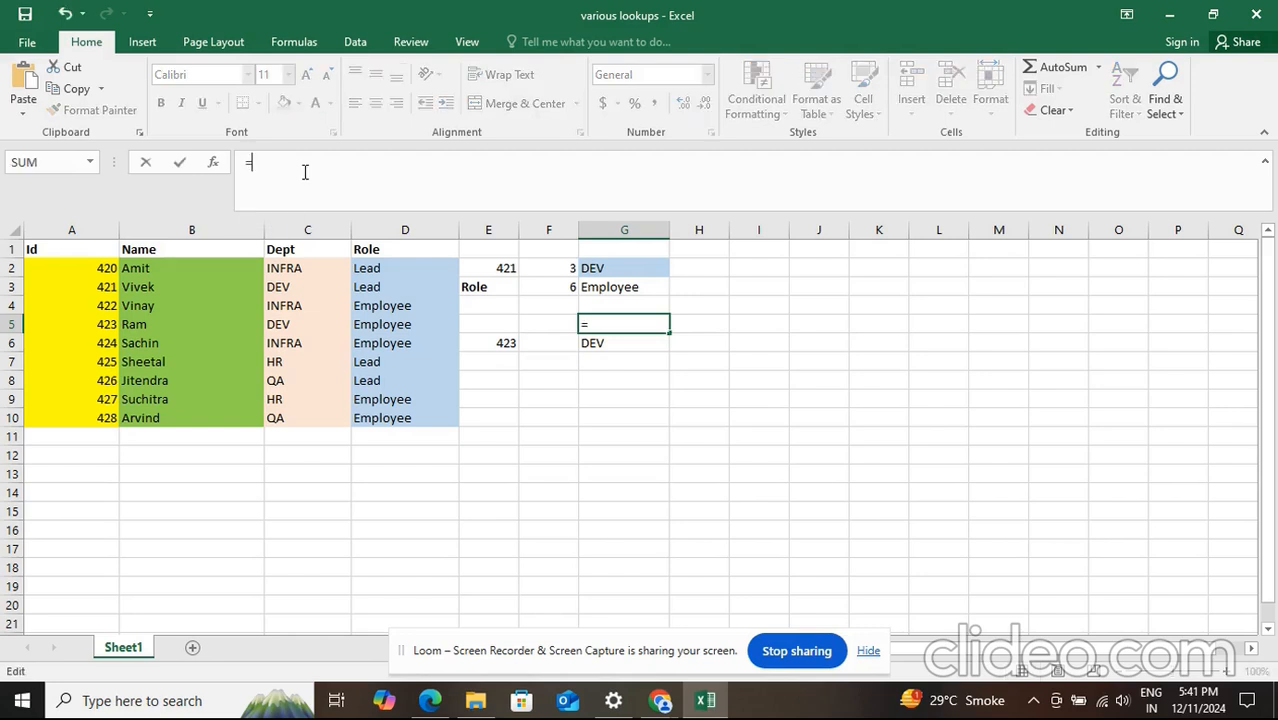
type("MATCH(E6,A2:A10,0)")
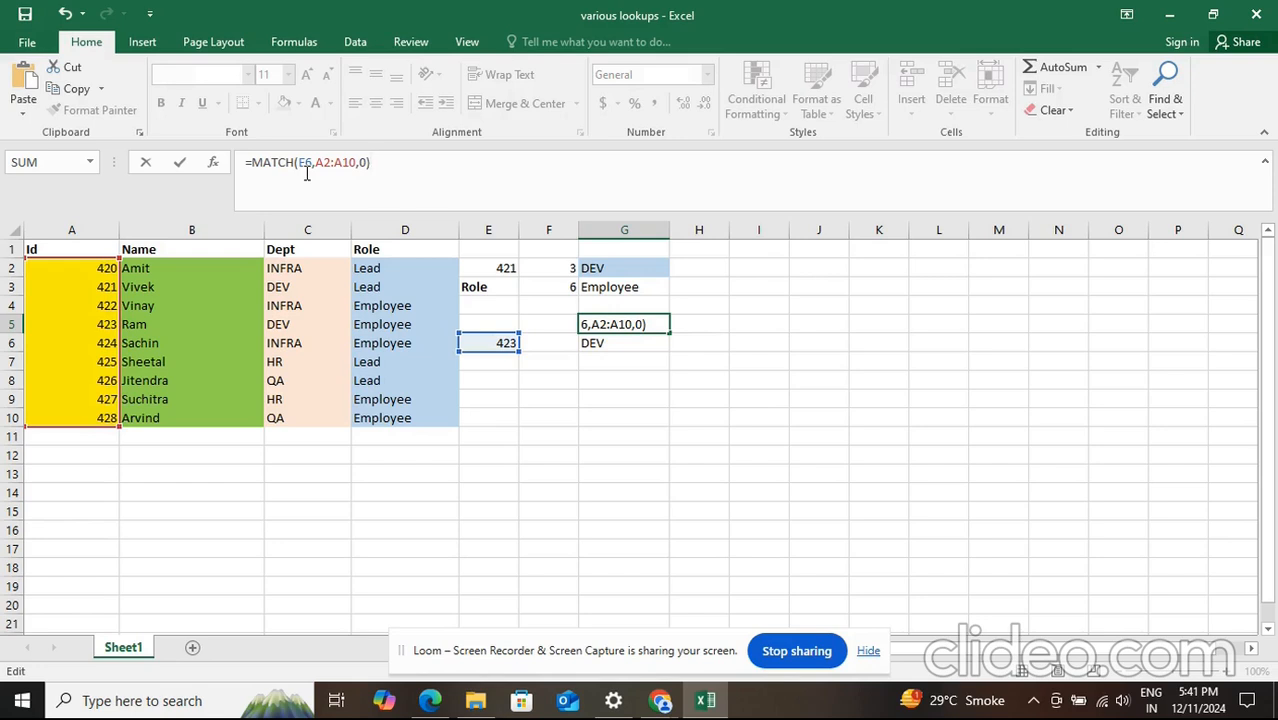
key("Return")
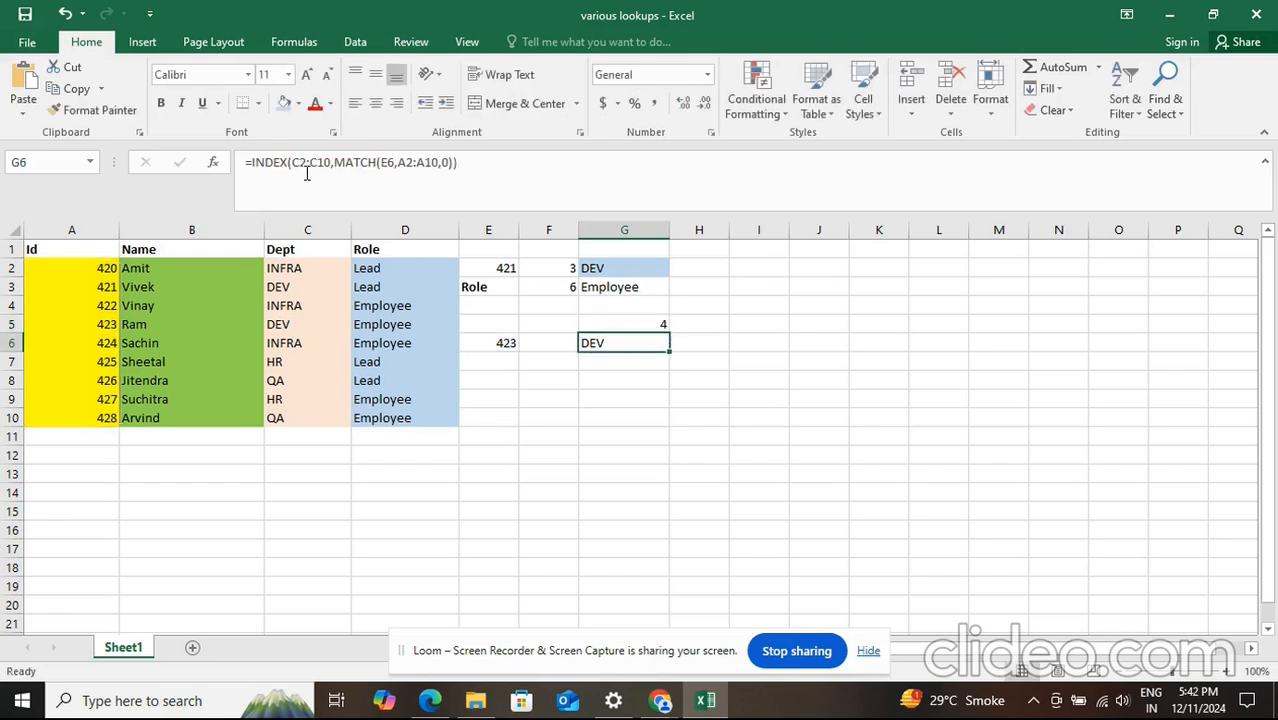
left_click(625, 325)
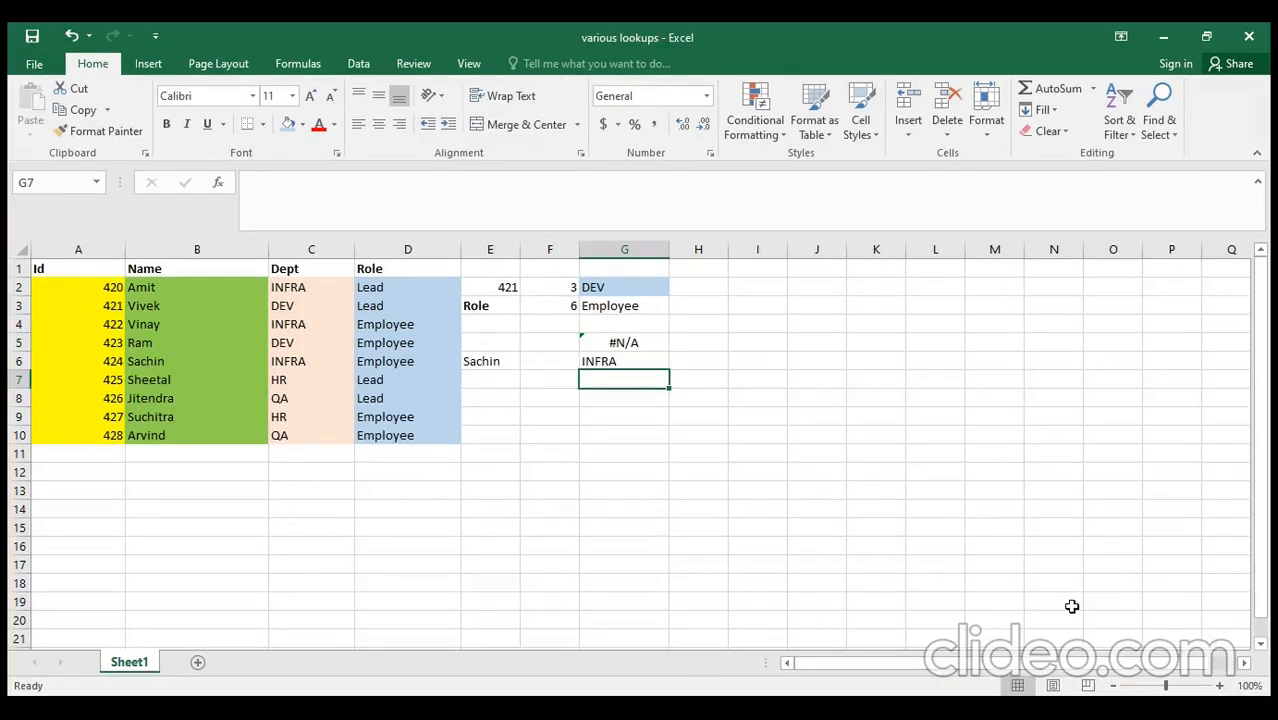
Step: Review the VLOOKUP formula in G2 with its lookup value E2, and the HLOOKUP row index in F3
left_click(606, 288)
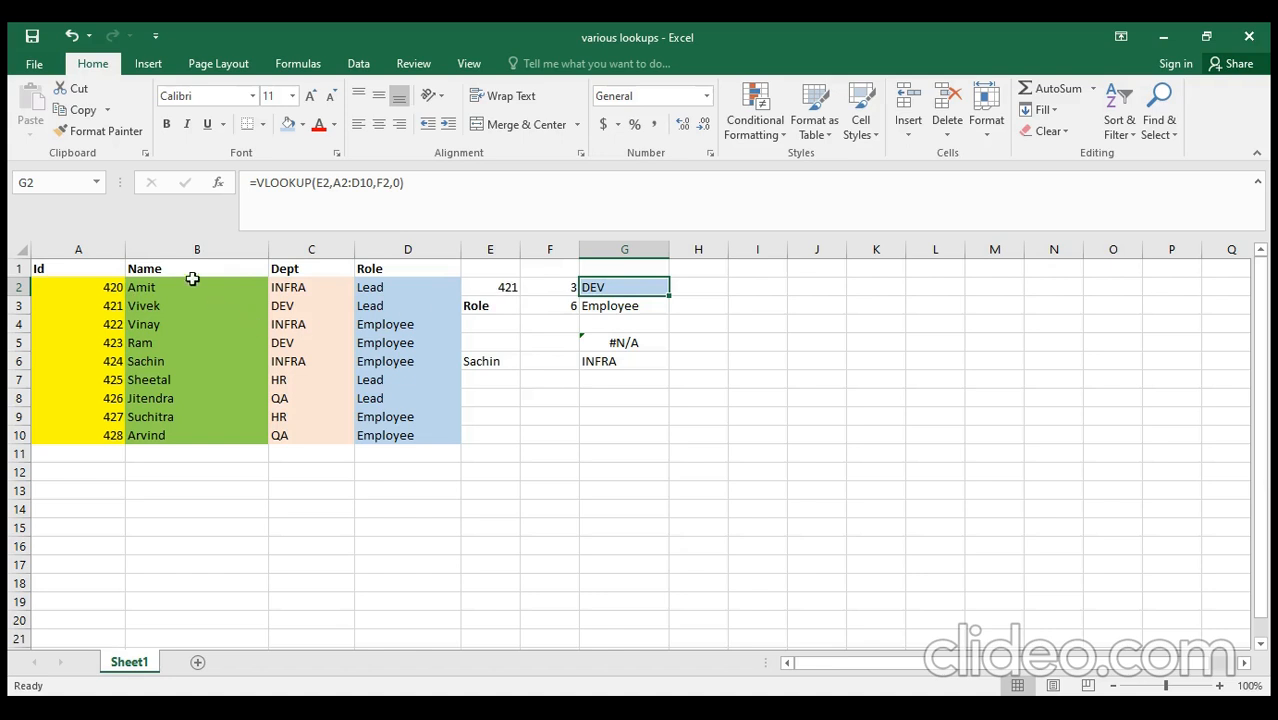
double_click(322, 186)
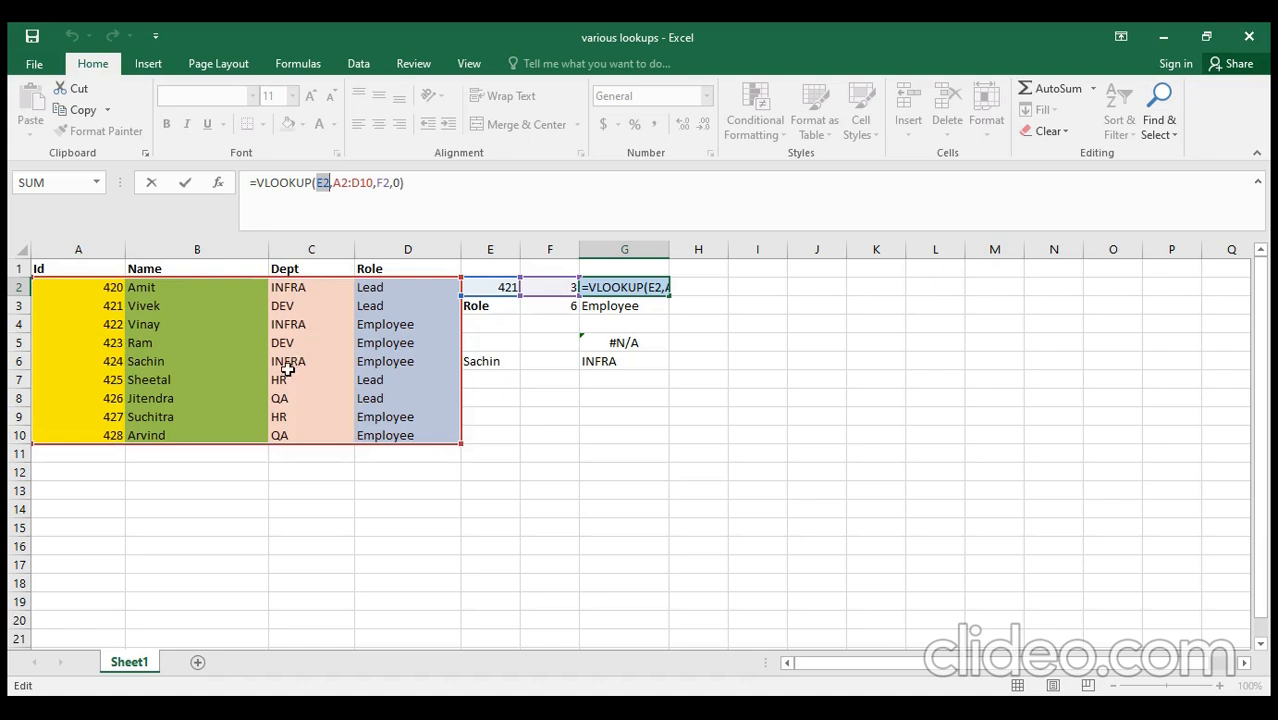
key("Return")
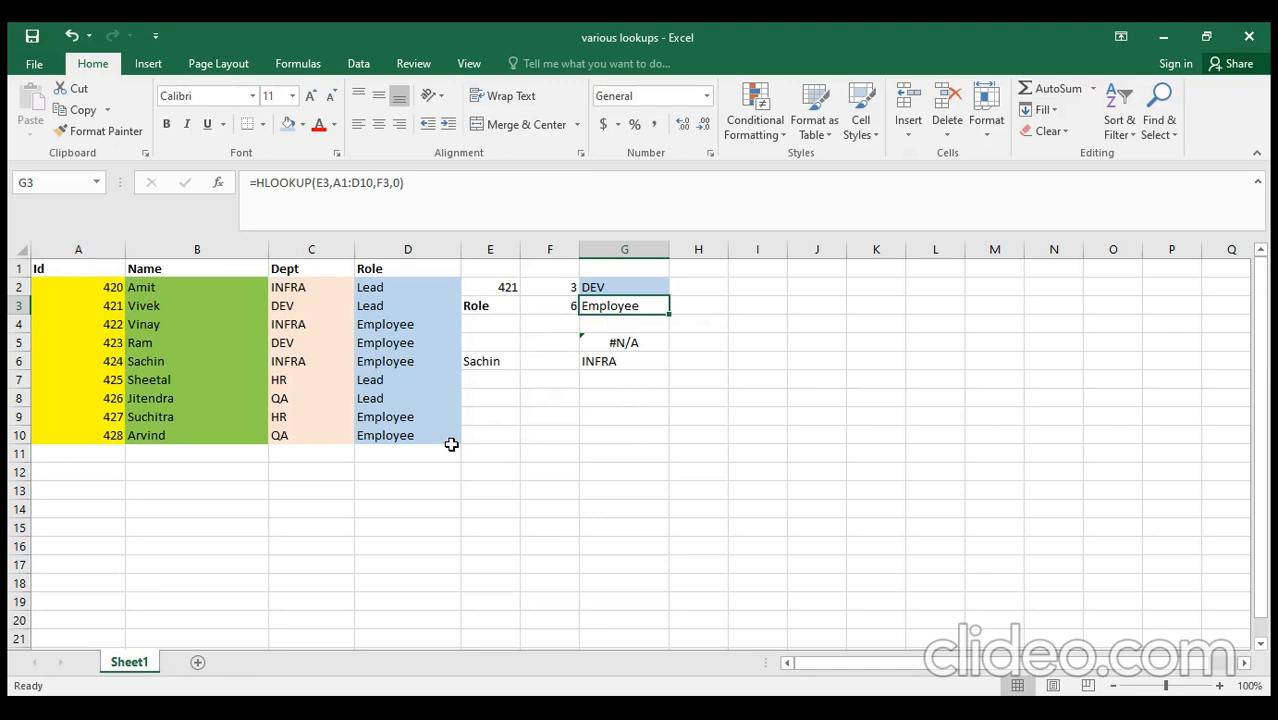
left_click(571, 308)
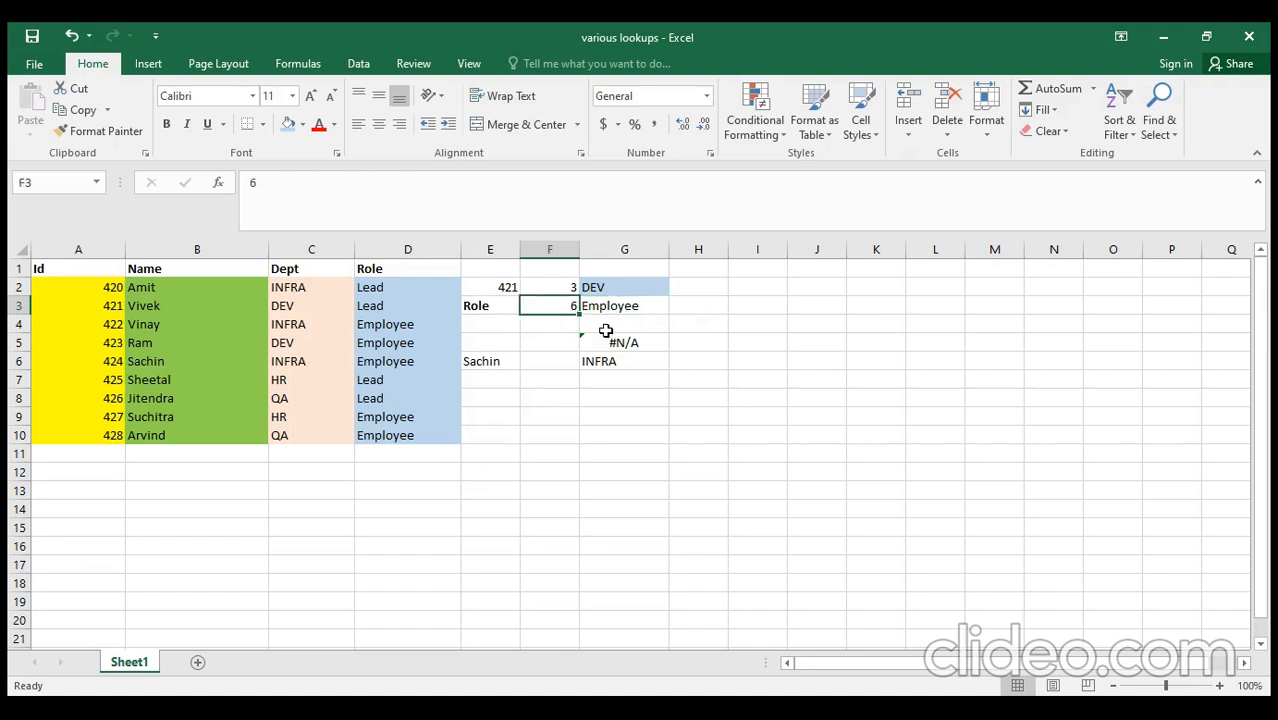
key("Down")
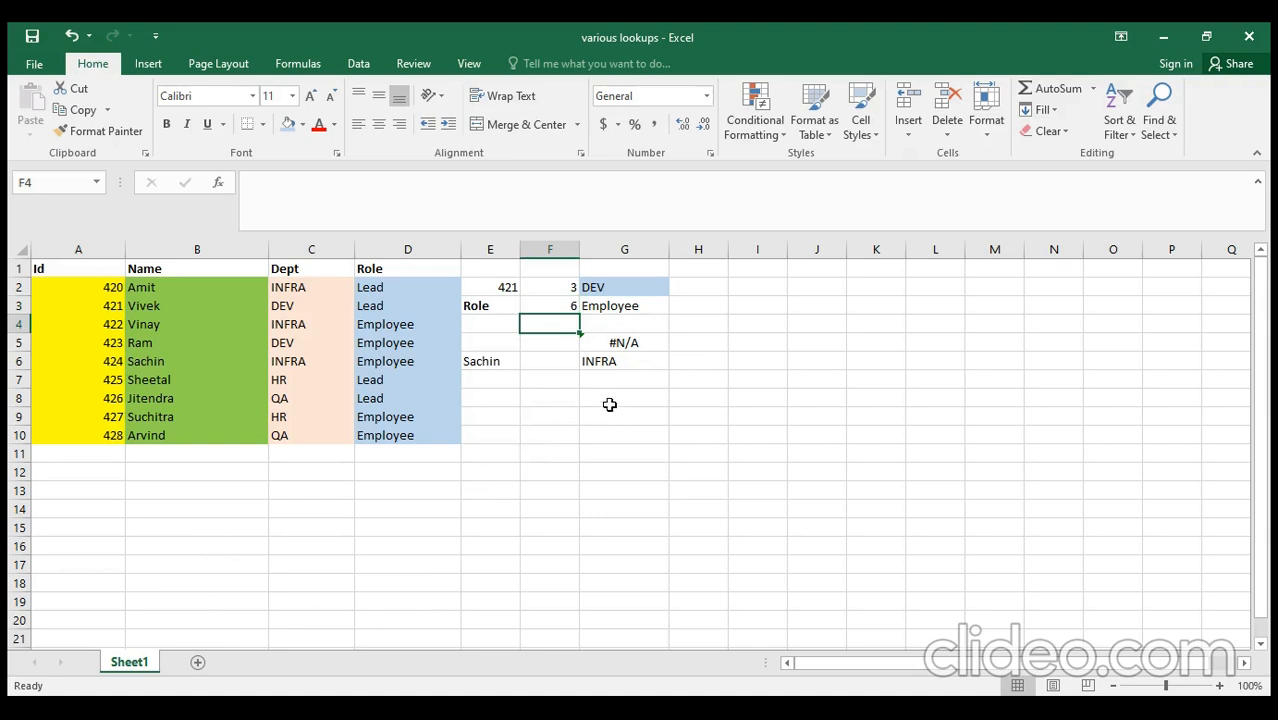
Step: Compare the INDEX and MATCH formula in G6 with the Id column A2:A10 and the header row A1:D1
left_click_drag(632, 363, 616, 383)
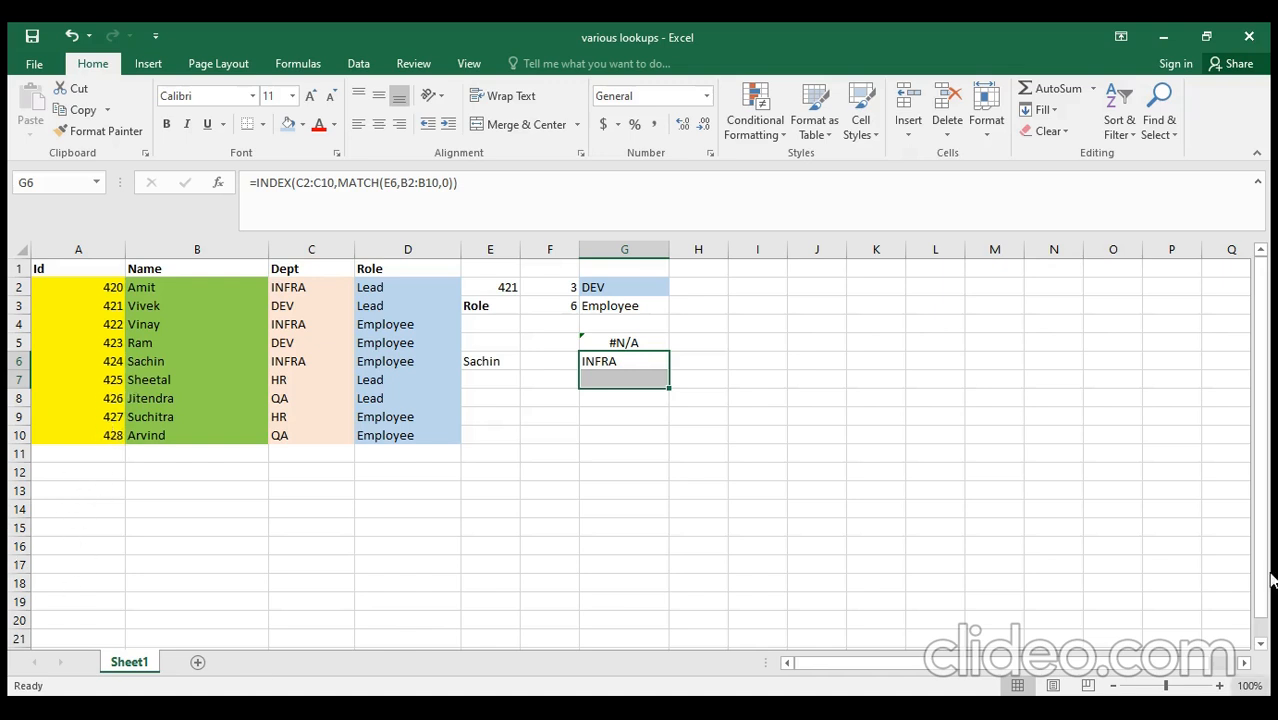
left_click_drag(86, 289, 96, 436)
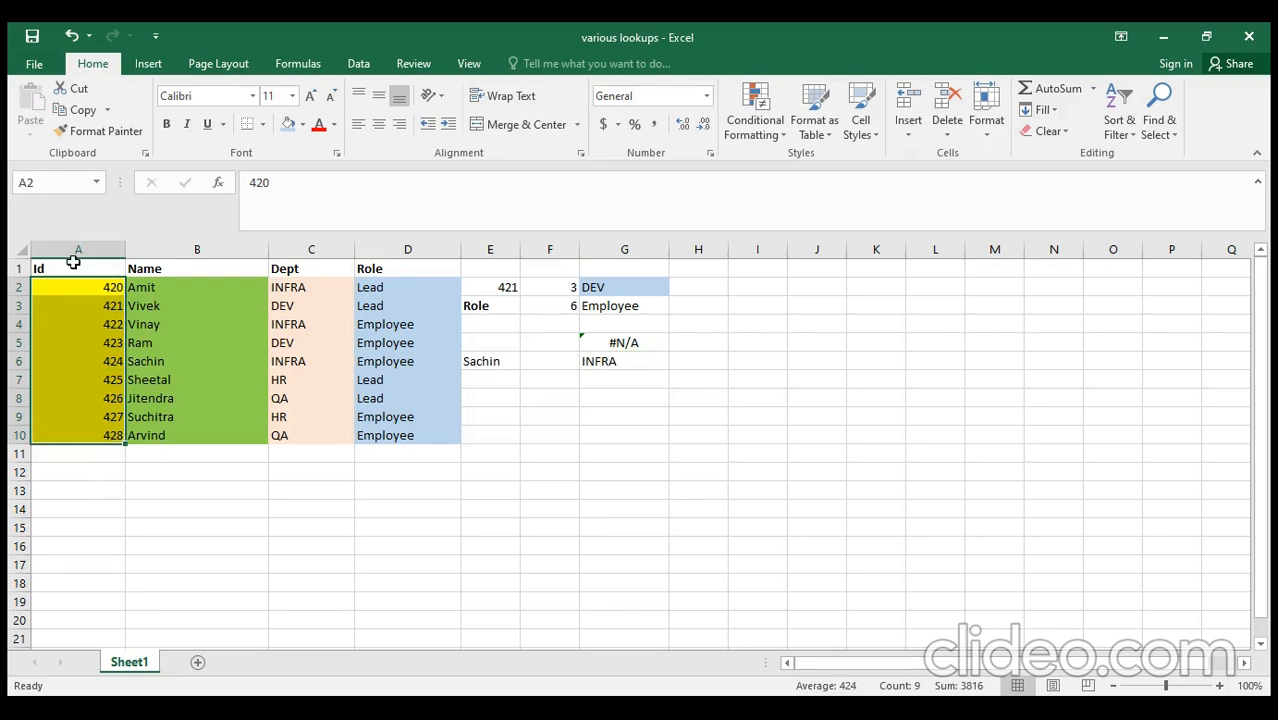
left_click_drag(72, 263, 459, 262)
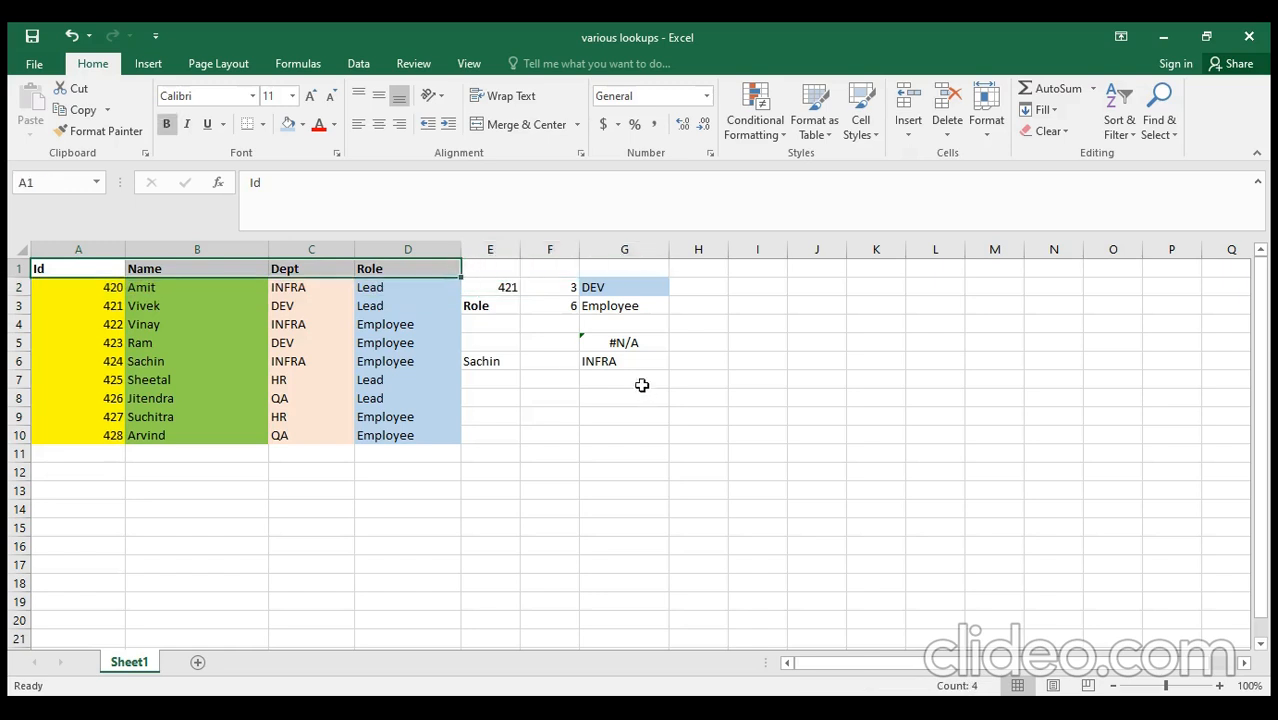
left_click(610, 363)
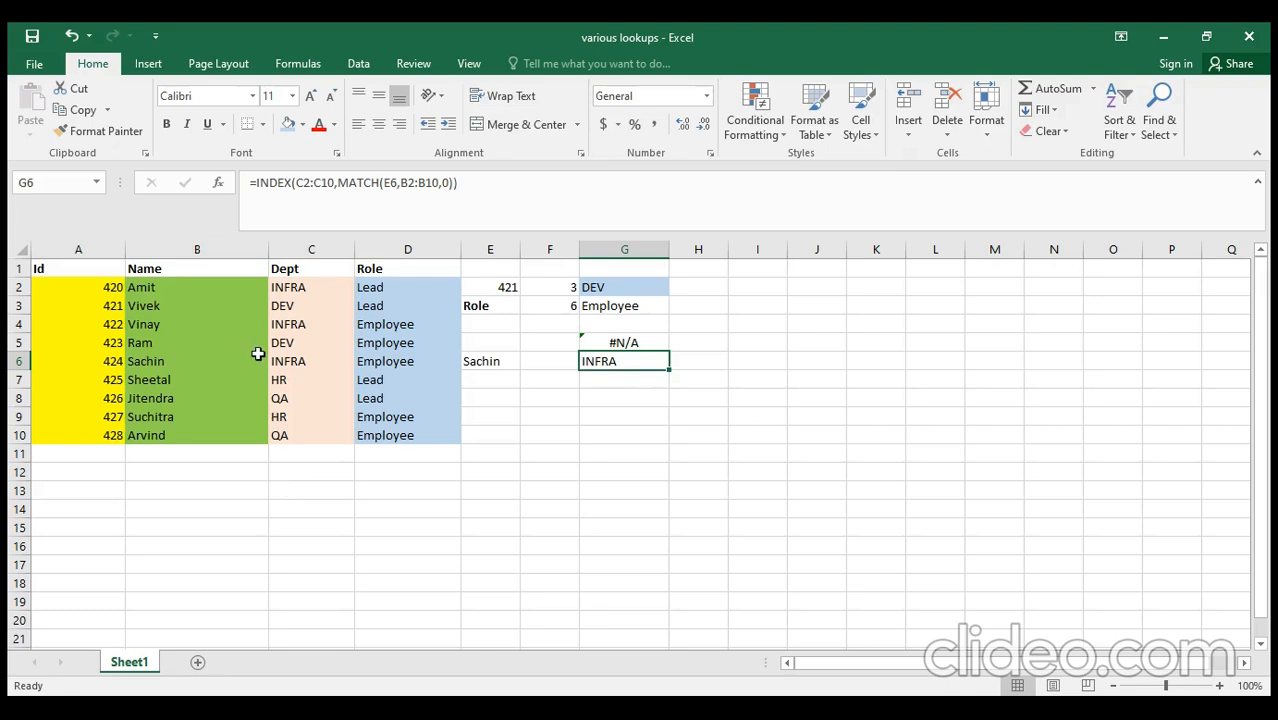
Step: Change the MATCH lookup range in G5 to B2:B10 and compare the matching Dept cell C6 with the formula in G6
left_click(588, 342)
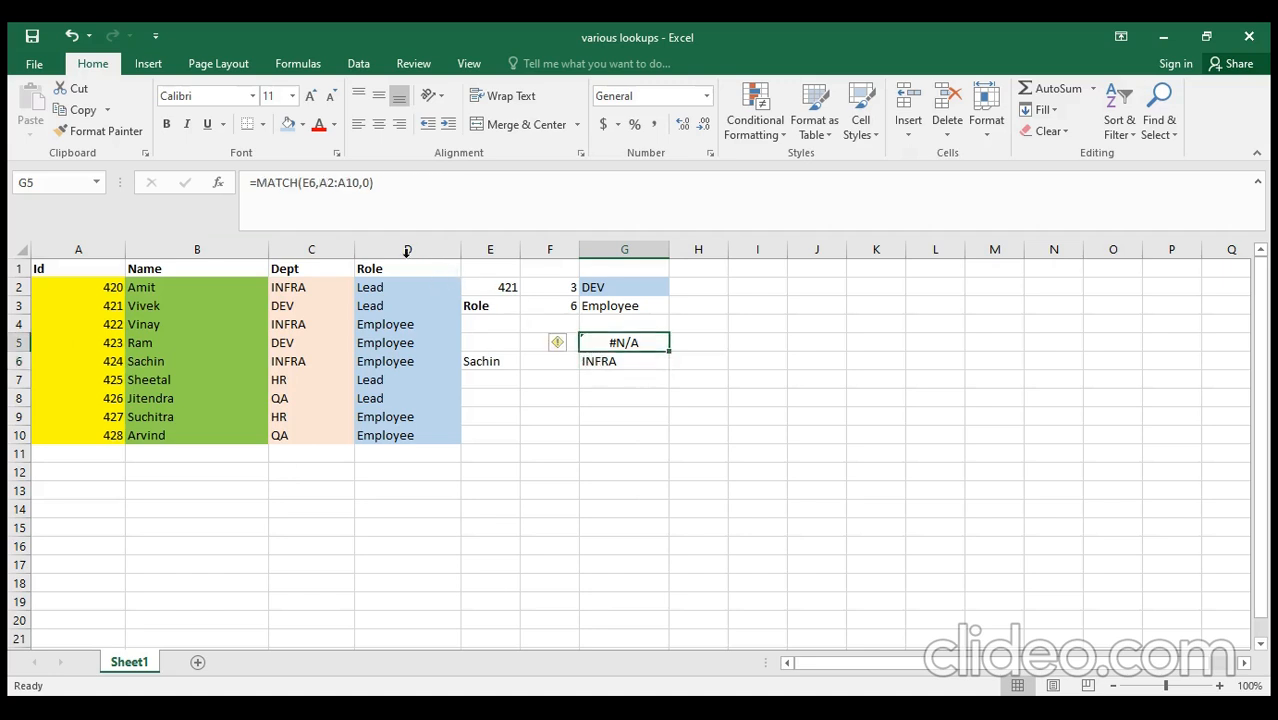
left_click(328, 182)
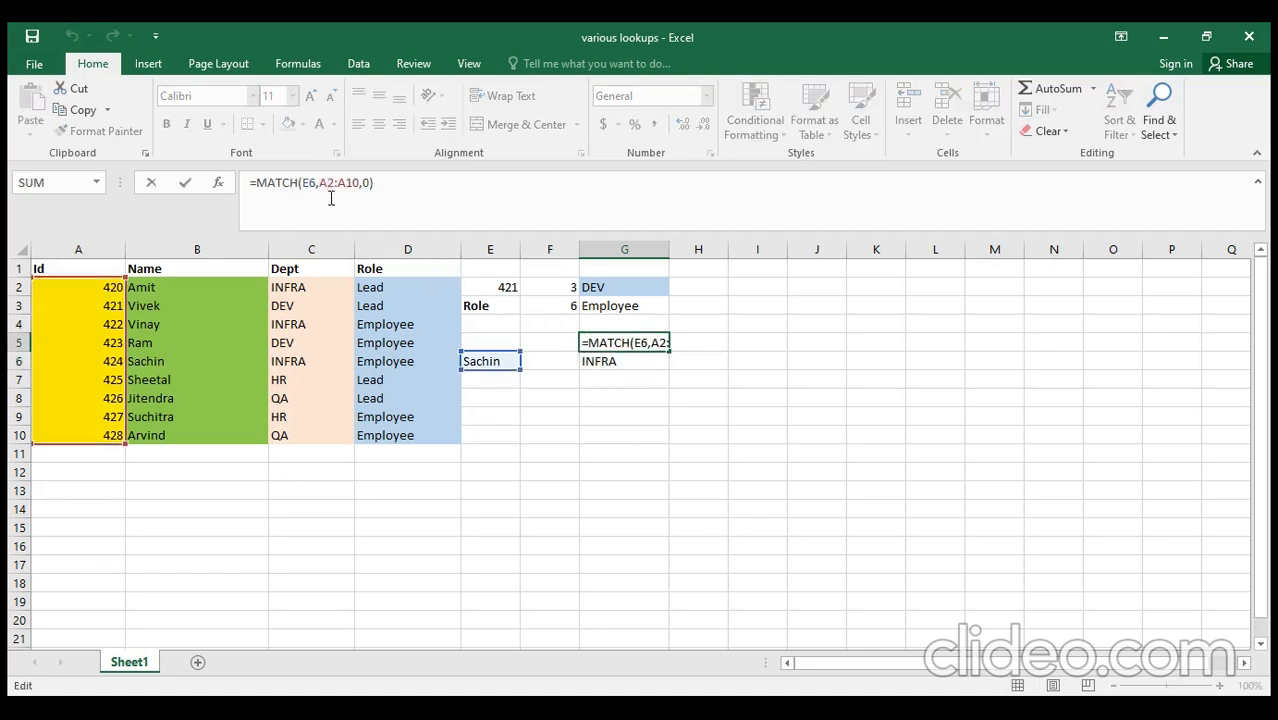
key("BackSpace")
type("b")
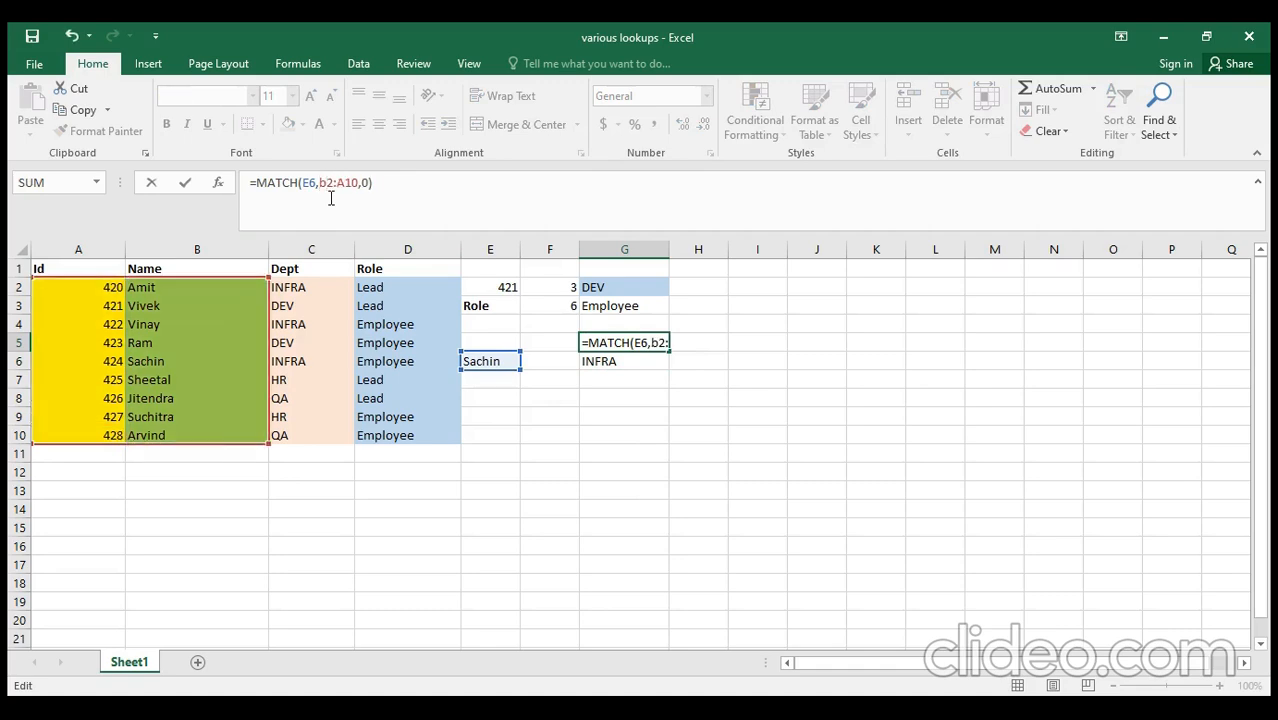
key("Right")
key("Right")
key("Right")
key("BackSpace")
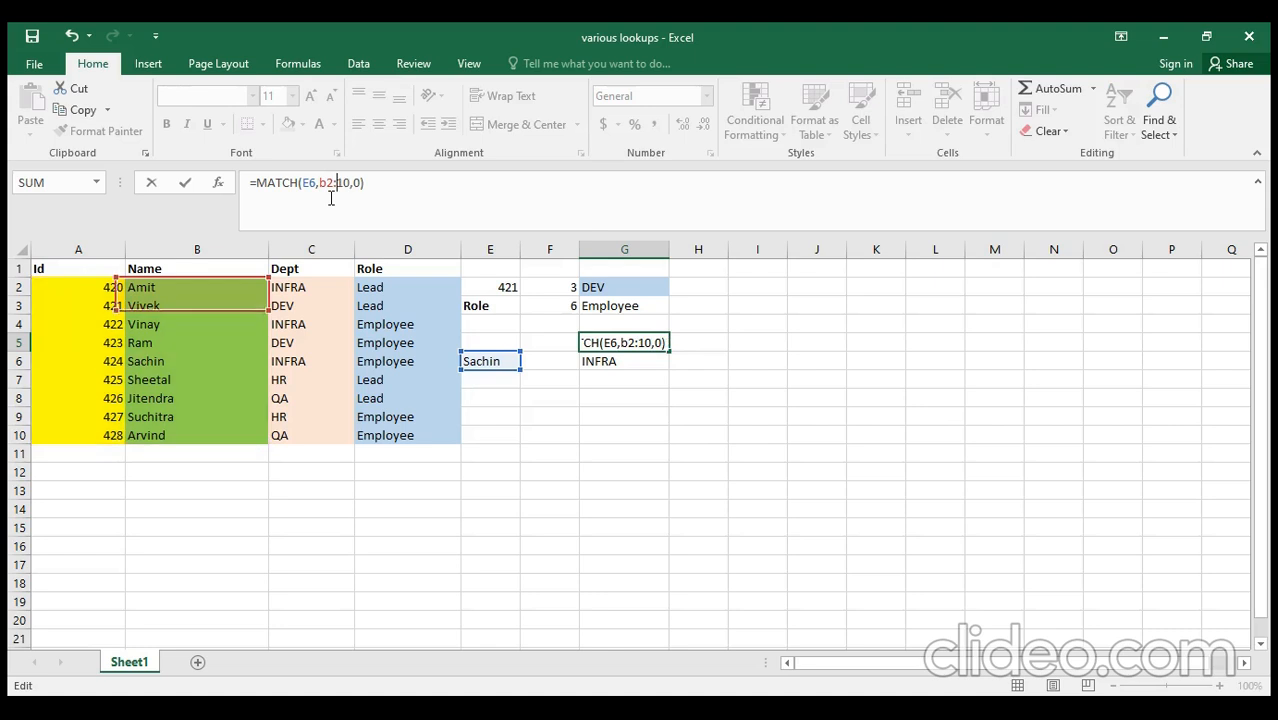
type("b")
key("Return")
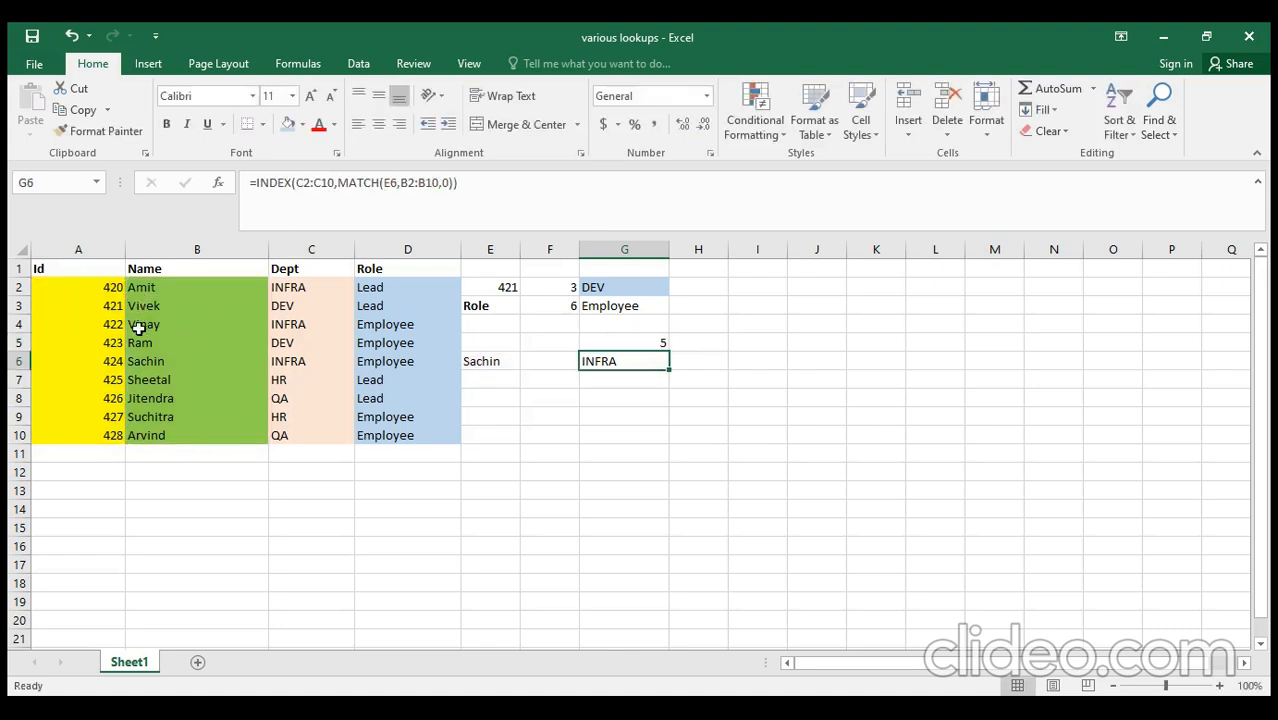
left_click(293, 361)
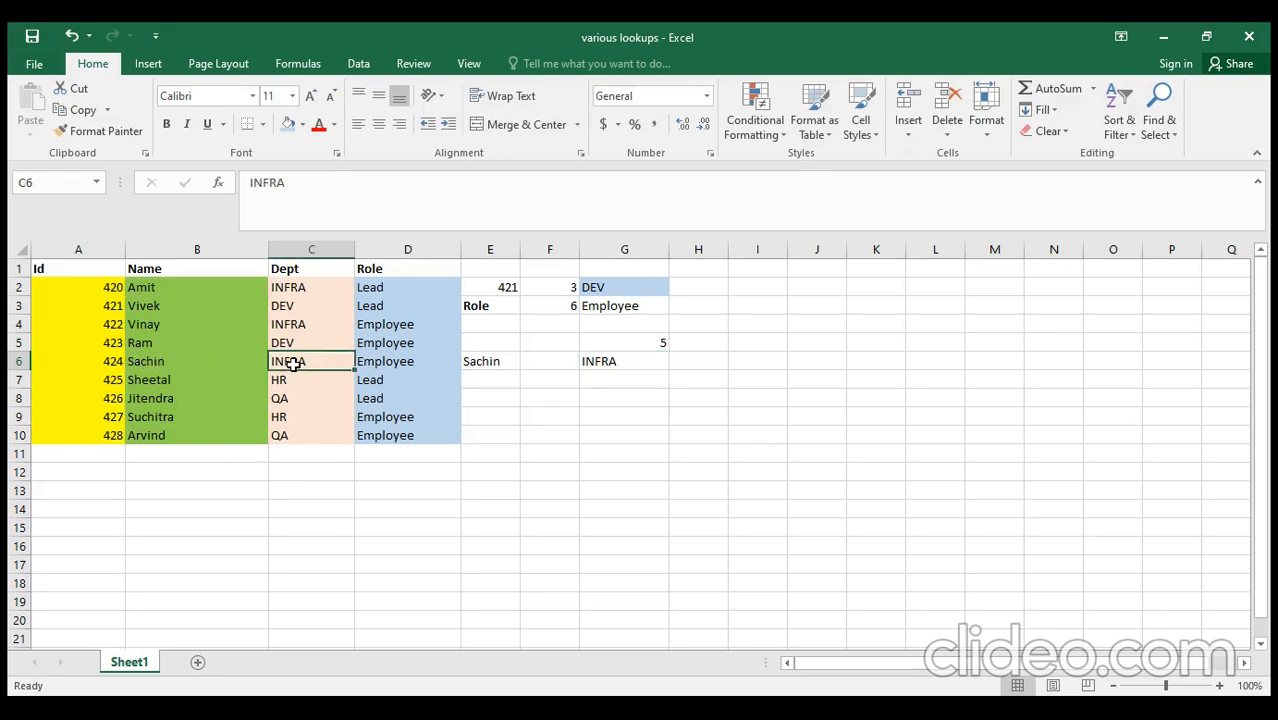
left_click(588, 361)
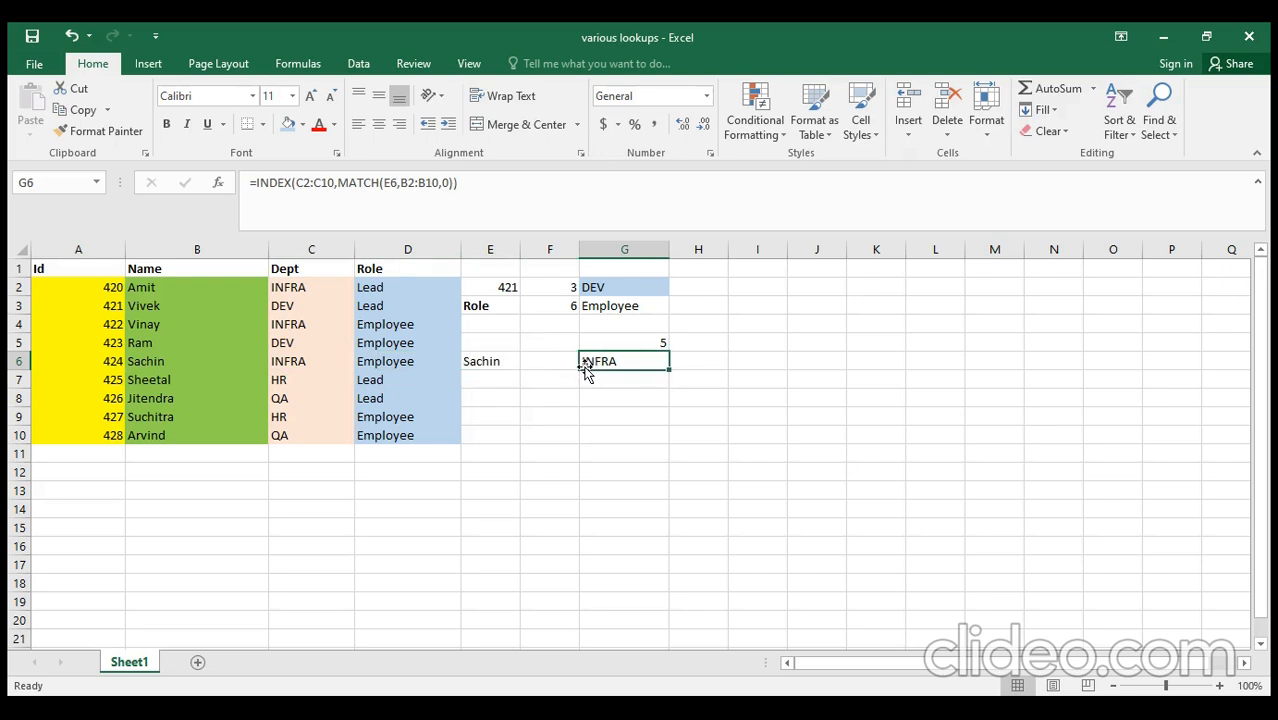